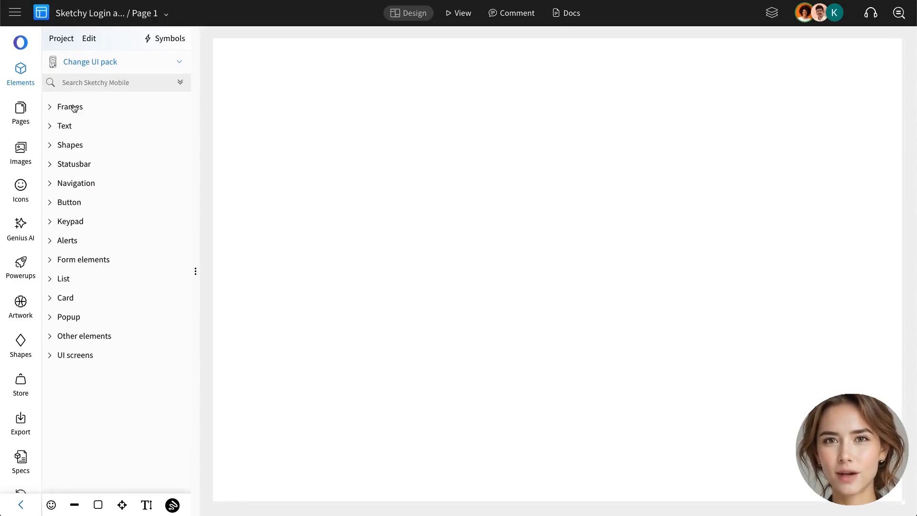
Look through the Sketchy Mobile pack's component categories, from frames, text and shapes to status bars, navigation, buttons and keypads.
left_click(78, 109)
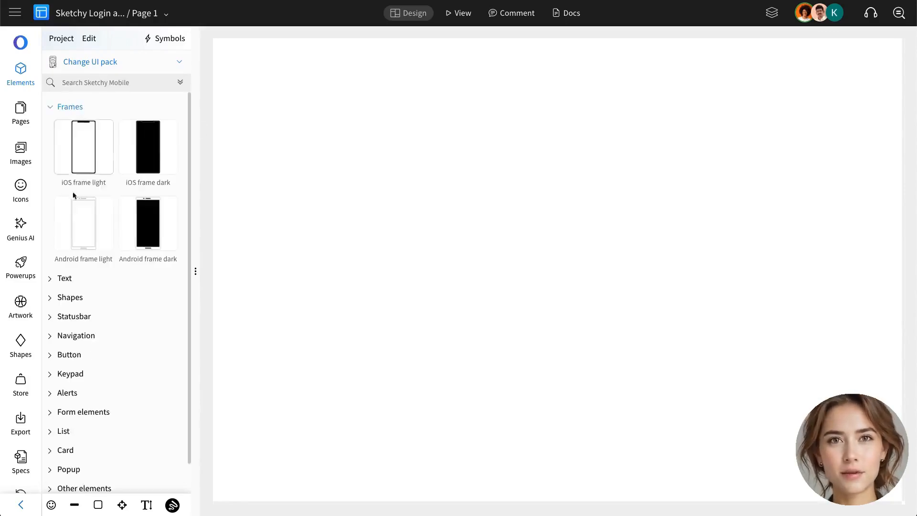
left_click(67, 279)
scroll(81, 306, "down", 4)
left_click(102, 287)
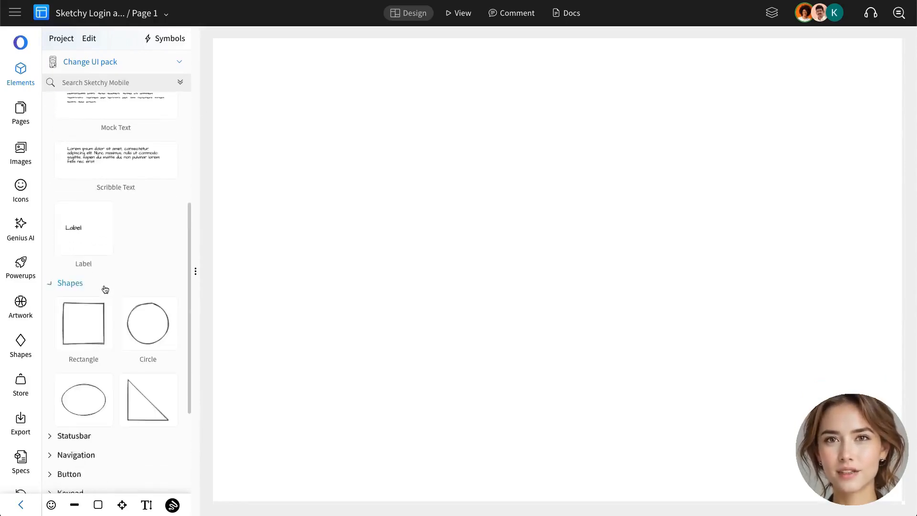
scroll(118, 286, "down", 3)
left_click(92, 305)
scroll(92, 306, "down", 2)
left_click(90, 303)
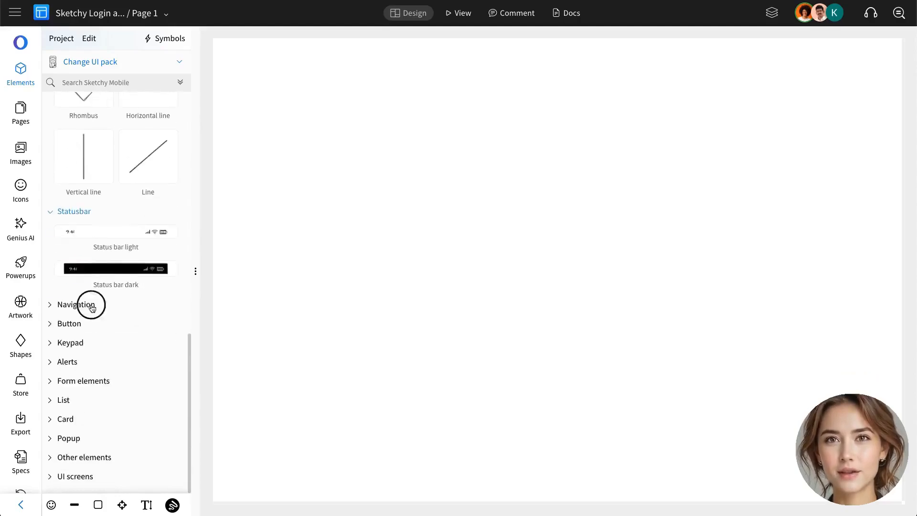
scroll(95, 305, "down", 5)
left_click(90, 325)
scroll(113, 311, "down", 5)
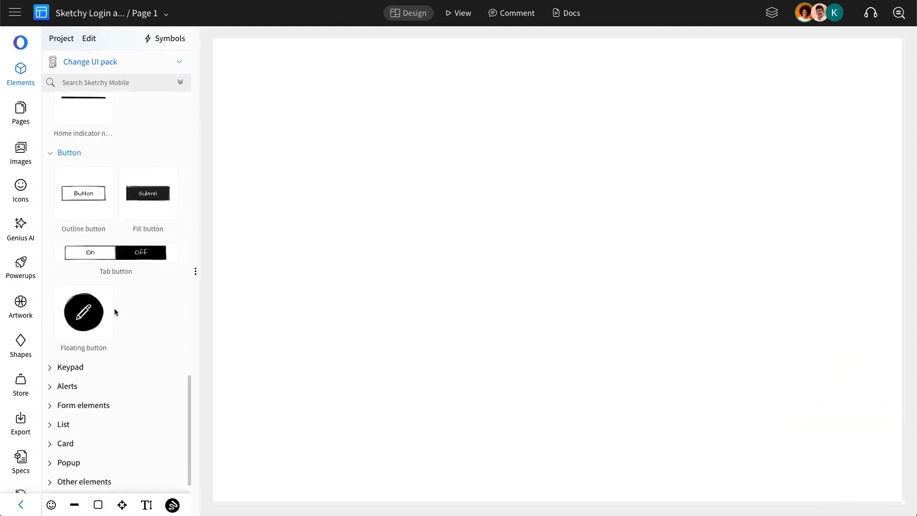
left_click(96, 342)
scroll(97, 343, "down", 2)
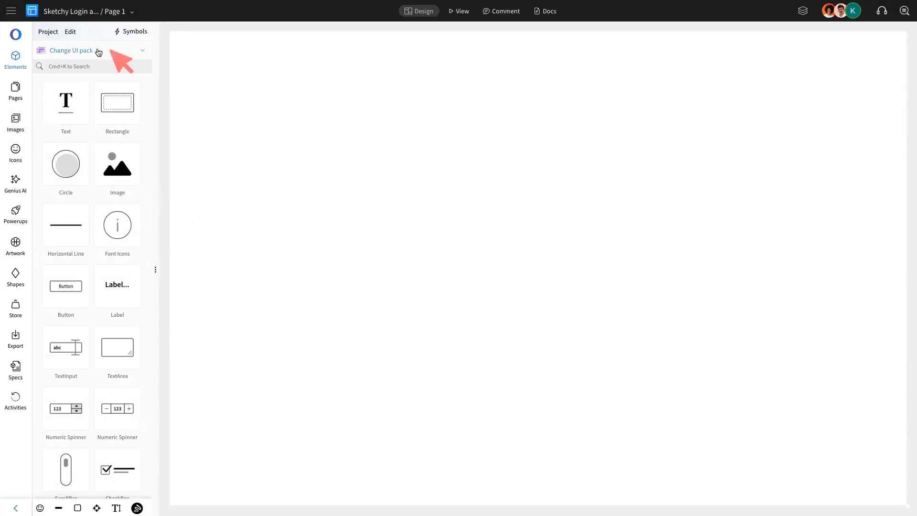
Switch the UI pack to Sketchy Mobile and place a light iOS frame on the blank page.
left_click(98, 52)
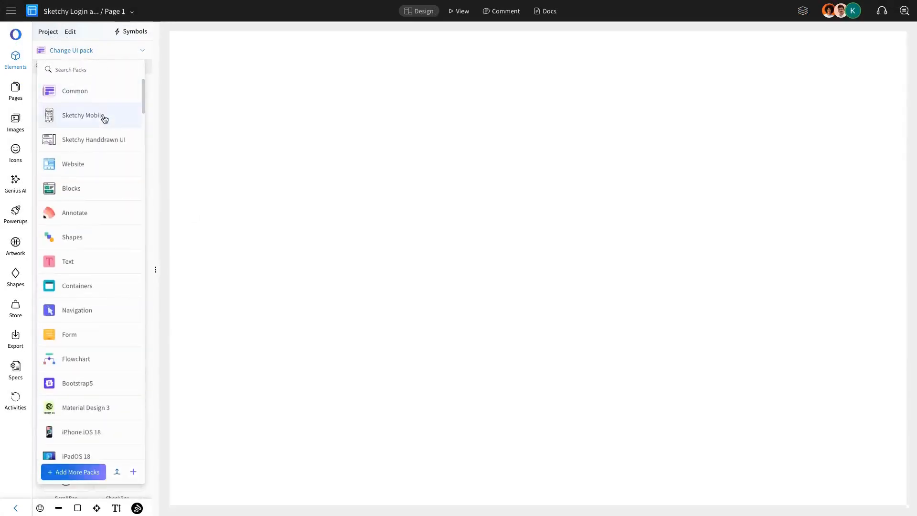
left_click(105, 118)
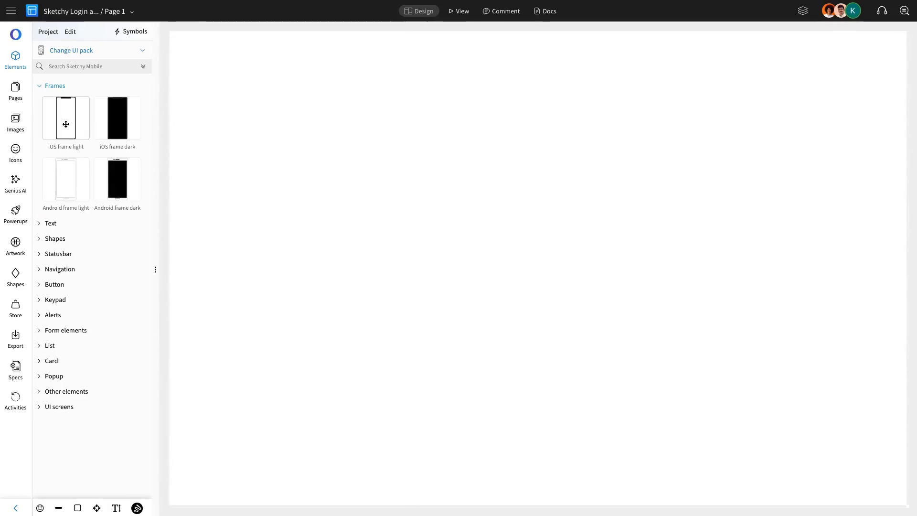
left_click_drag(66, 123, 439, 151)
left_click(61, 91)
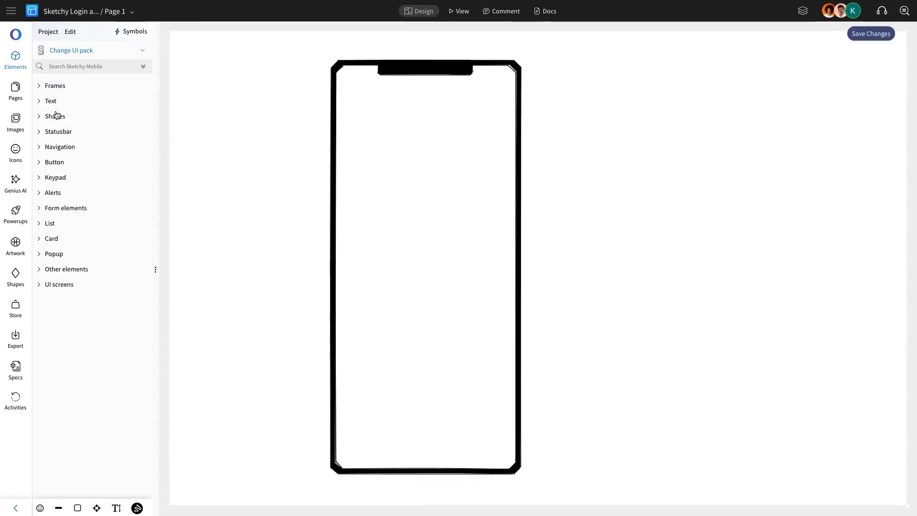
Place a light status bar about 350 px wide along the upper edge inside the phone frame, at X 362, Y 69.
left_click(56, 116)
left_click(56, 116)
left_click(58, 131)
left_click_drag(116, 151, 437, 118)
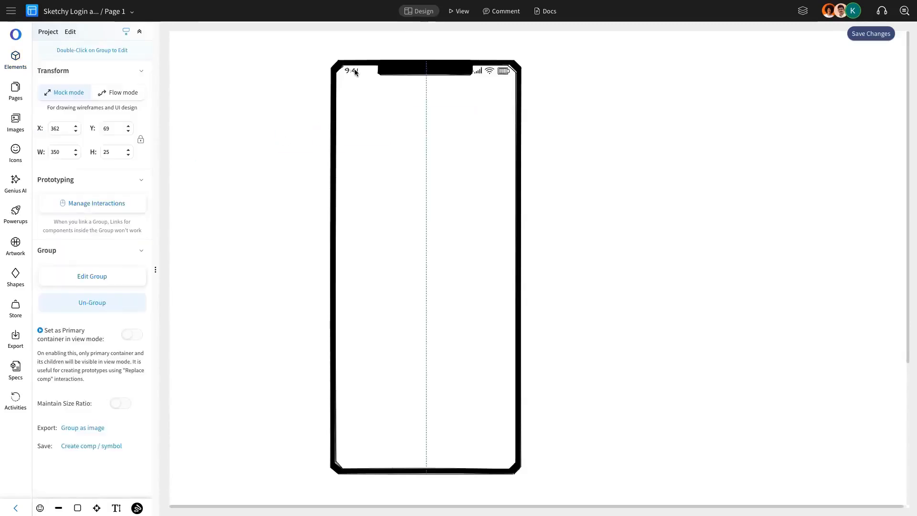
left_click(627, 146)
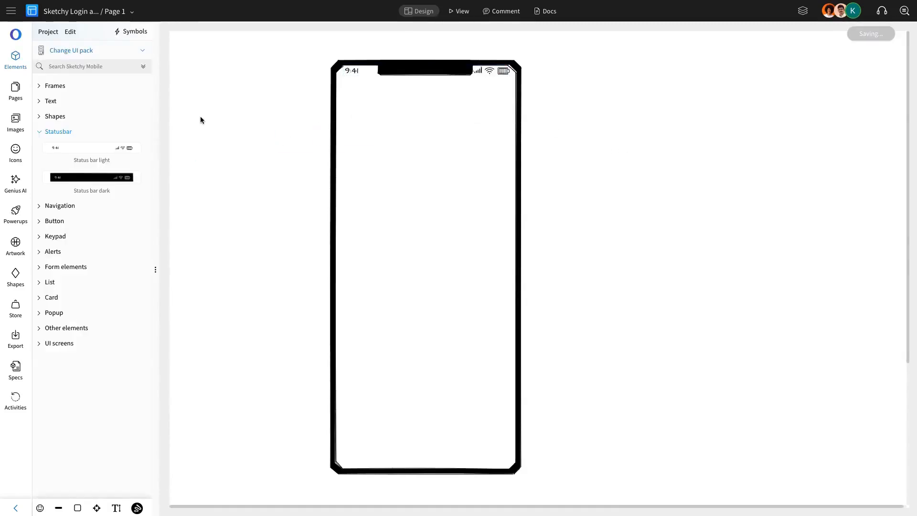
left_click(75, 132)
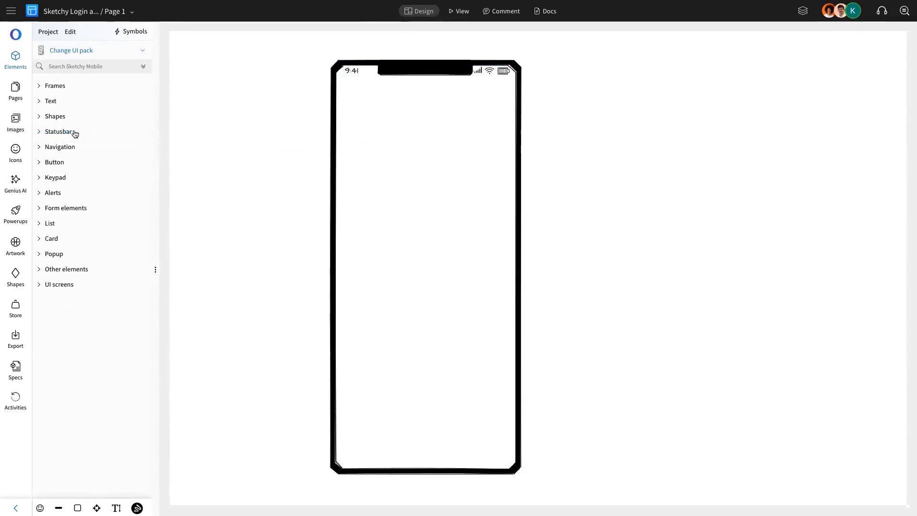
Place the project image feed.svg as a logo centred below the status bar in the phone frame.
left_click(19, 128)
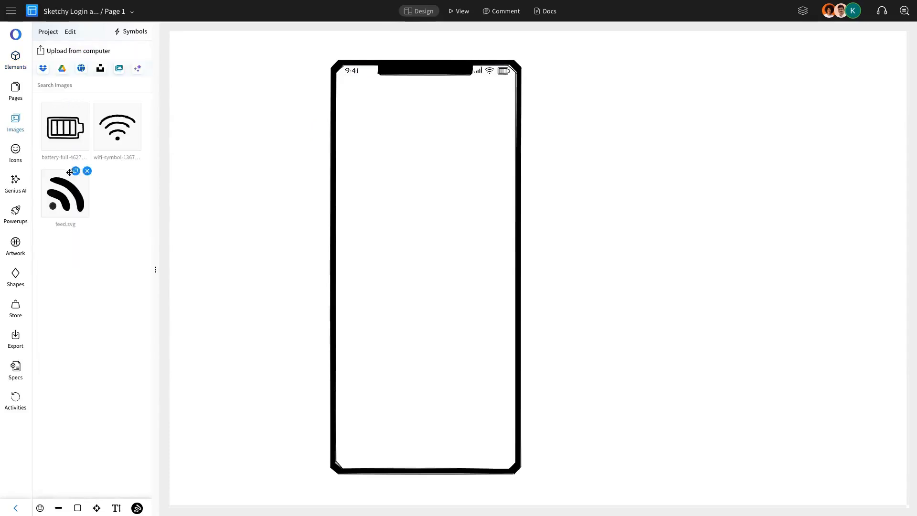
left_click_drag(62, 188, 425, 121)
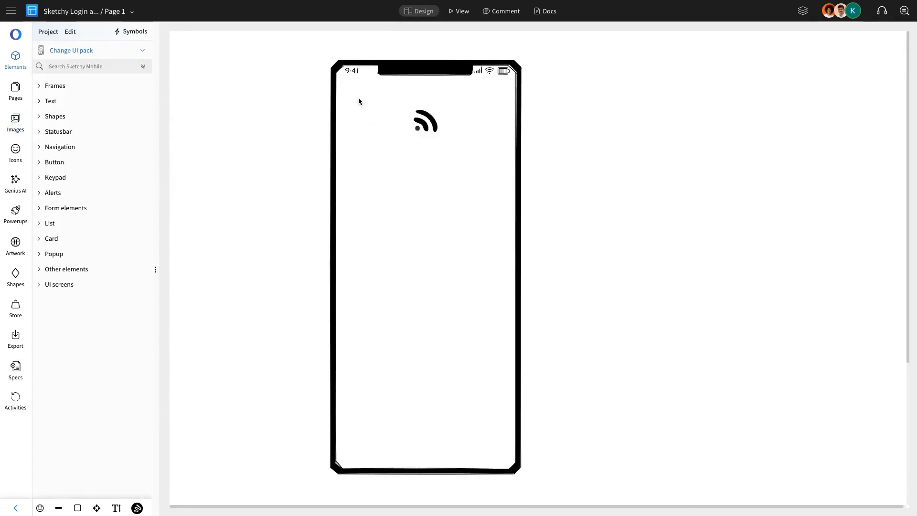
Add a centred 30 px "Create Account" heading in scribble text, make it bold and move it just below the logo.
left_click(53, 102)
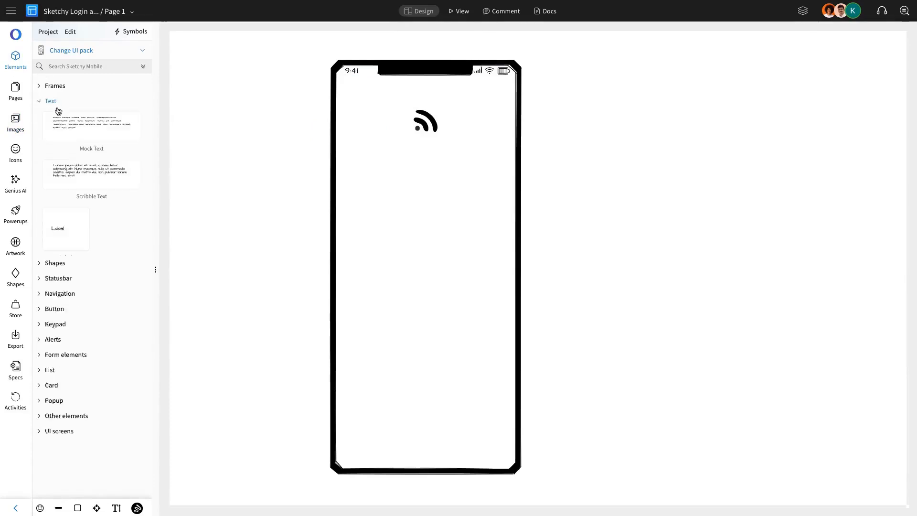
left_click_drag(91, 178, 434, 168)
left_click(377, 119)
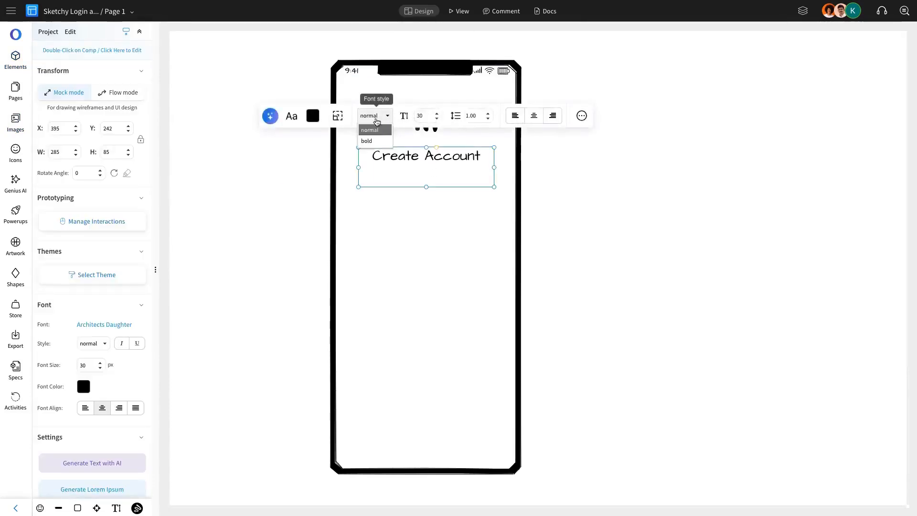
left_click(375, 141)
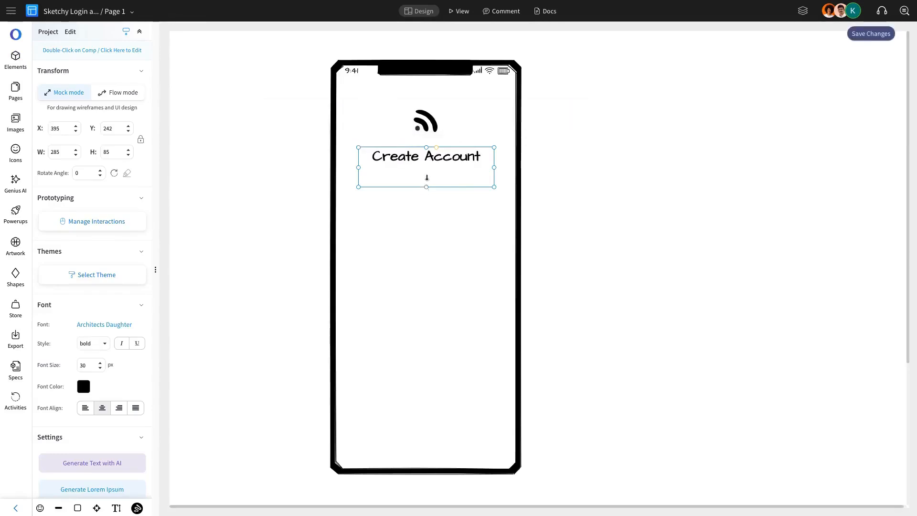
left_click_drag(447, 159, 450, 155)
left_click(231, 126)
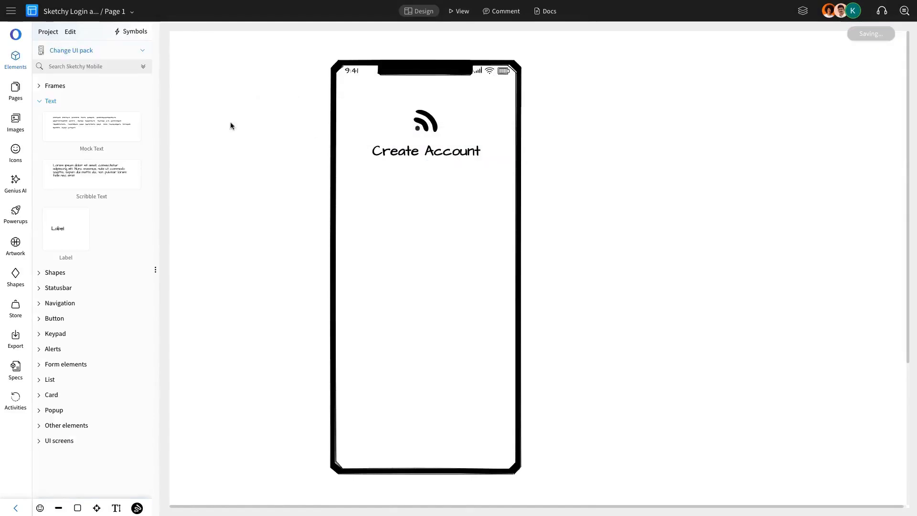
Add the 14 px scribble text "Lorem ipsum dolor sit amet, consectetur adipiscing elit." under the heading and align it with the heading and logo.
mouse_move(88, 178)
left_mouse_down()
mouse_move(434, 190)
mouse_move(427, 186)
left_mouse_up()
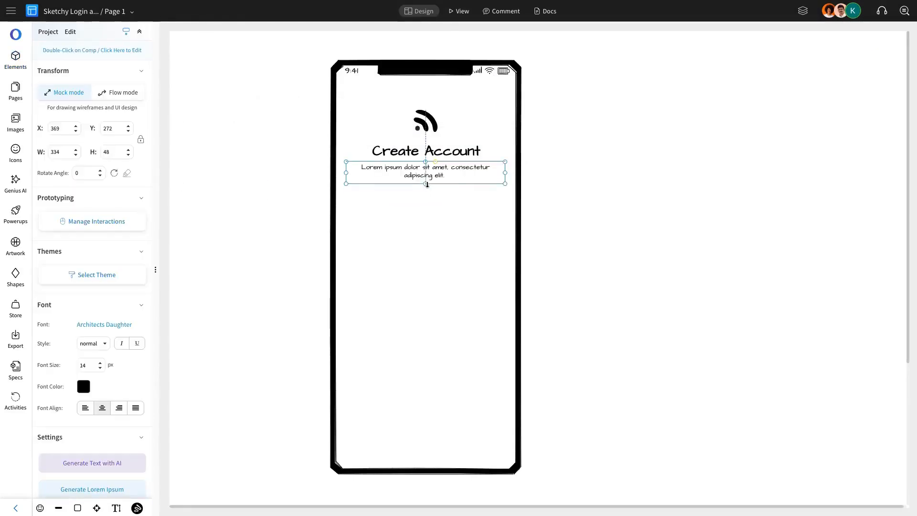
left_click(431, 146, "shift")
left_click(429, 128, "shift")
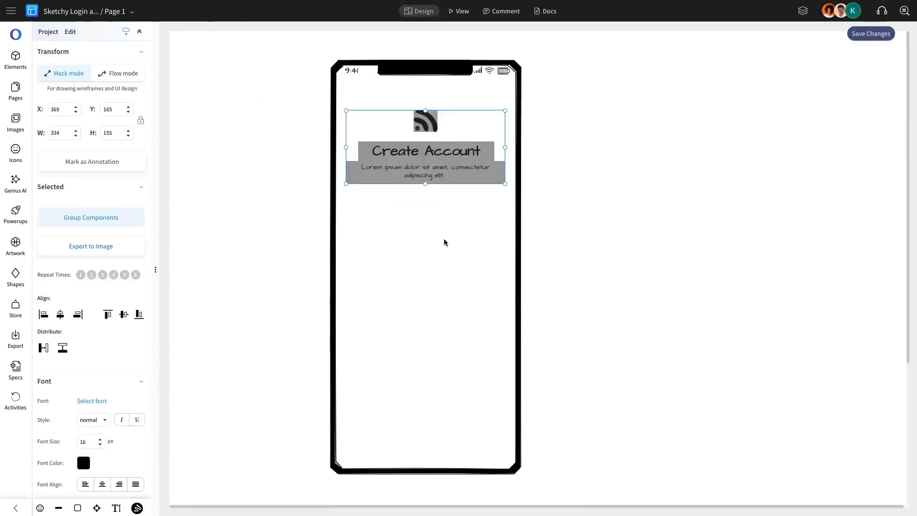
left_click(418, 187, "shift")
left_click(394, 481)
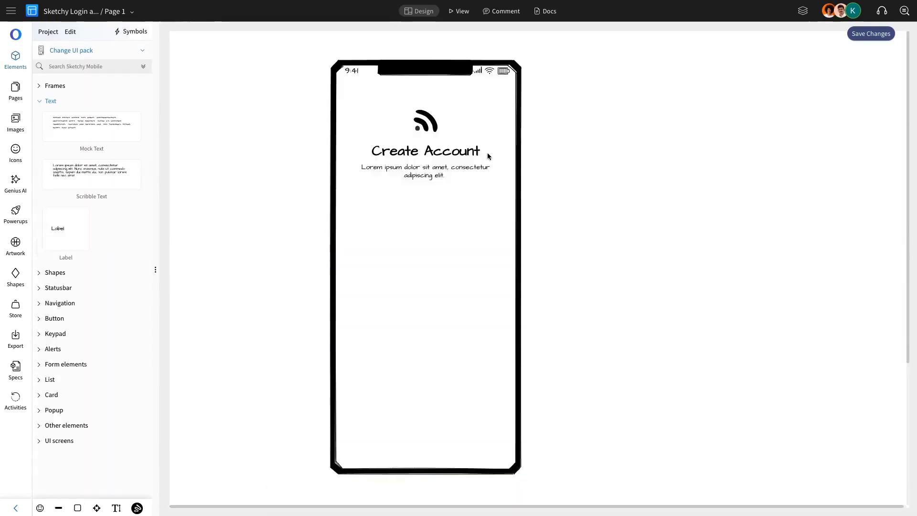
Nudge the "Create Account" heading slightly upward to Y 228.
left_click(462, 155)
key("Up")
key("Up")
key("Up")
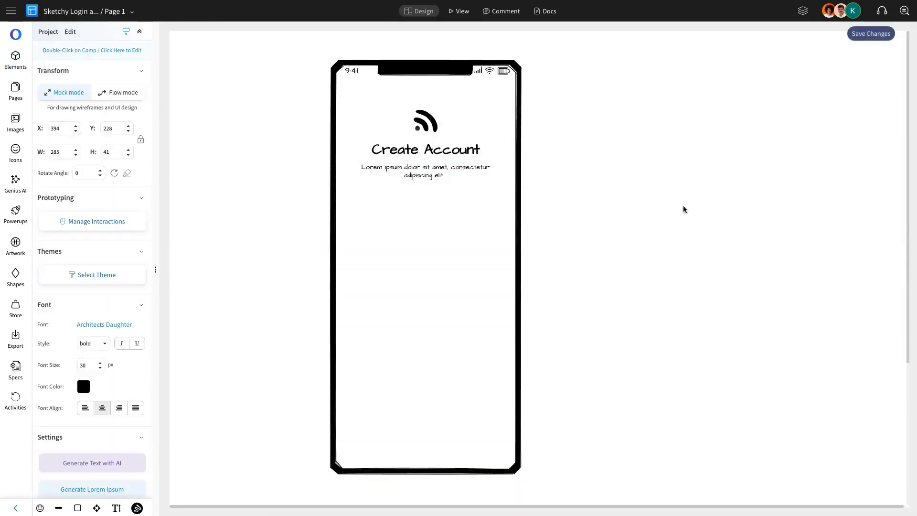
left_click(234, 145)
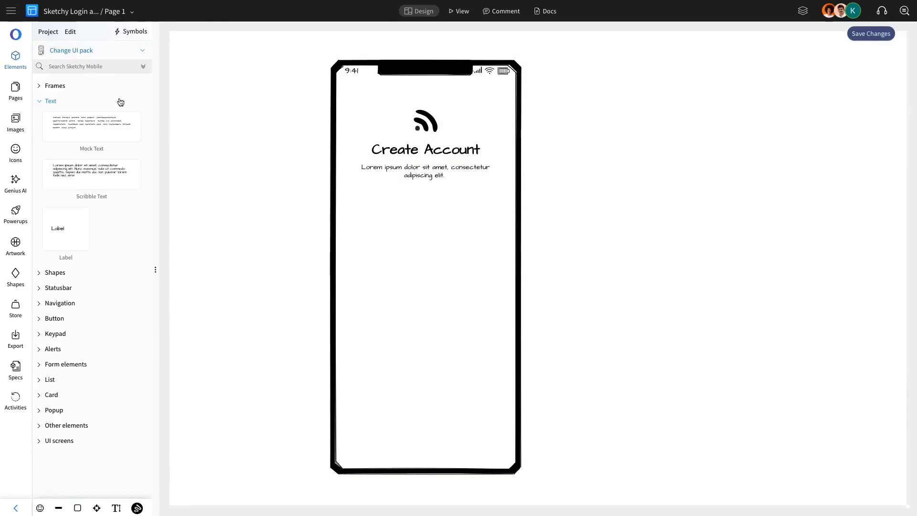
Place a text field with icon from the form elements below the introductory paragraph.
left_click(47, 86)
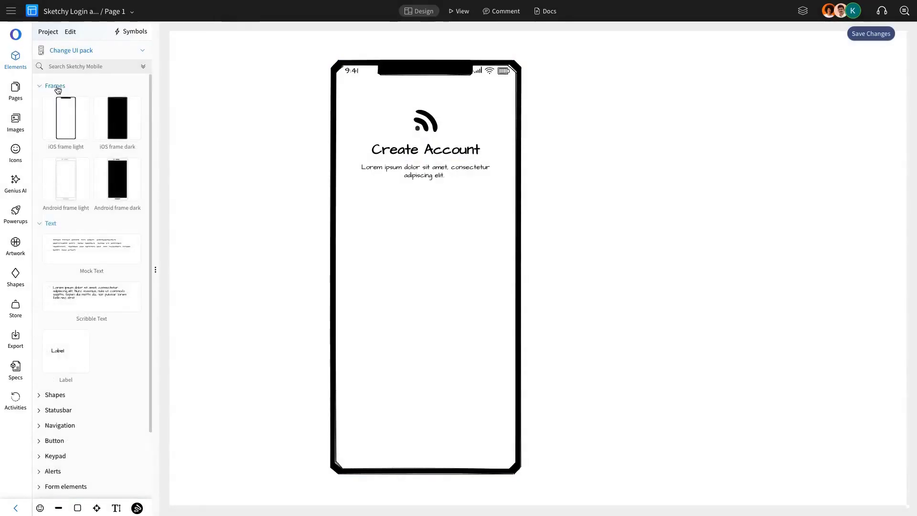
left_click(57, 90)
left_click(48, 104)
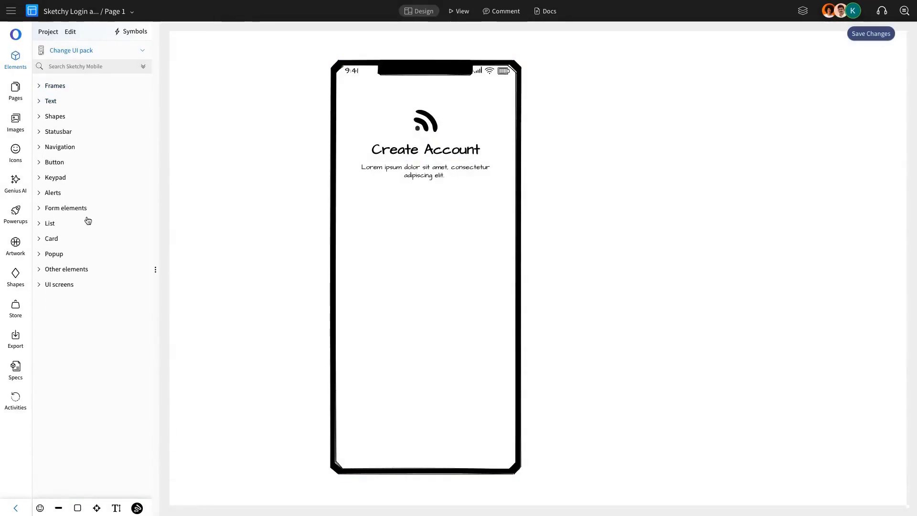
left_click(84, 209)
scroll(101, 266, "down", 4)
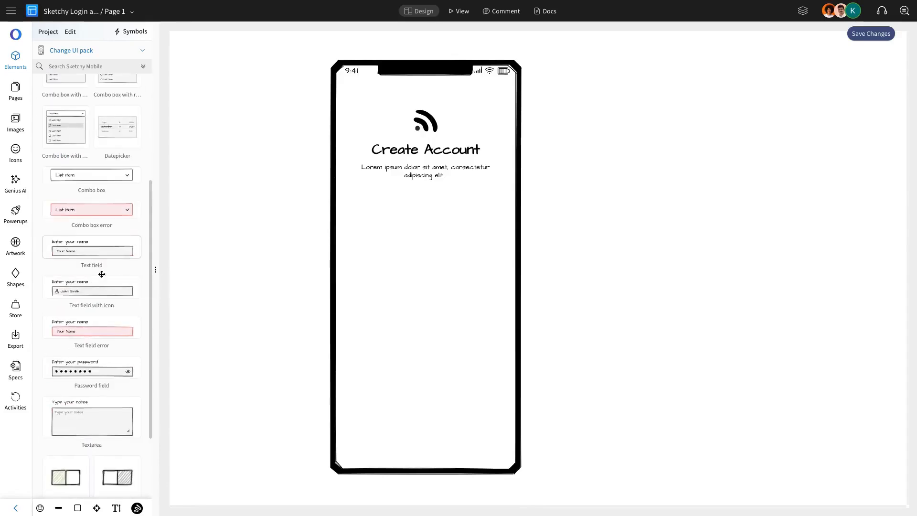
left_click_drag(98, 301, 389, 196)
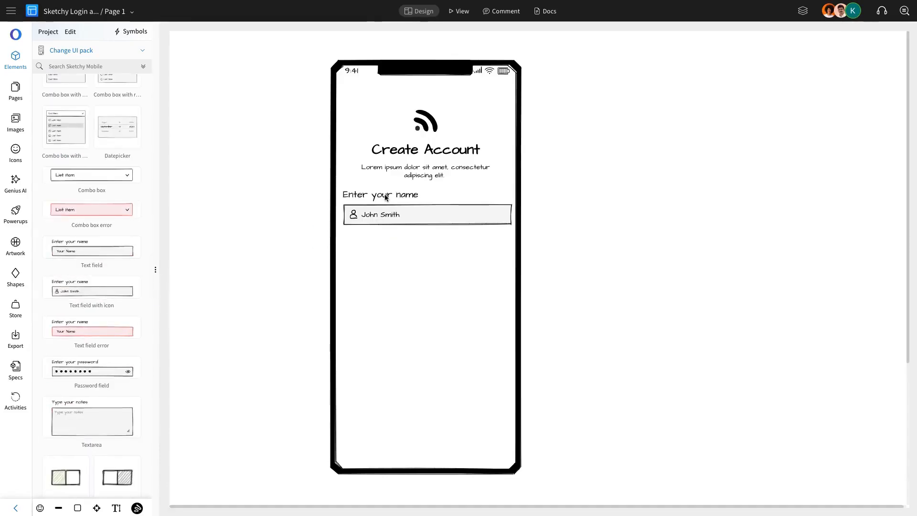
Change the label of the text field to "Name".
double_click(386, 195)
double_click(389, 195)
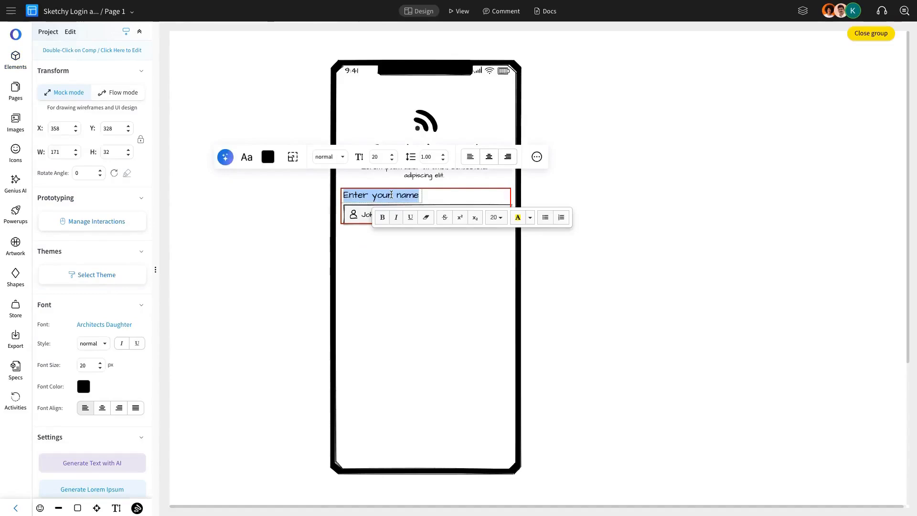
type("N")
key("Escape")
key("Escape")
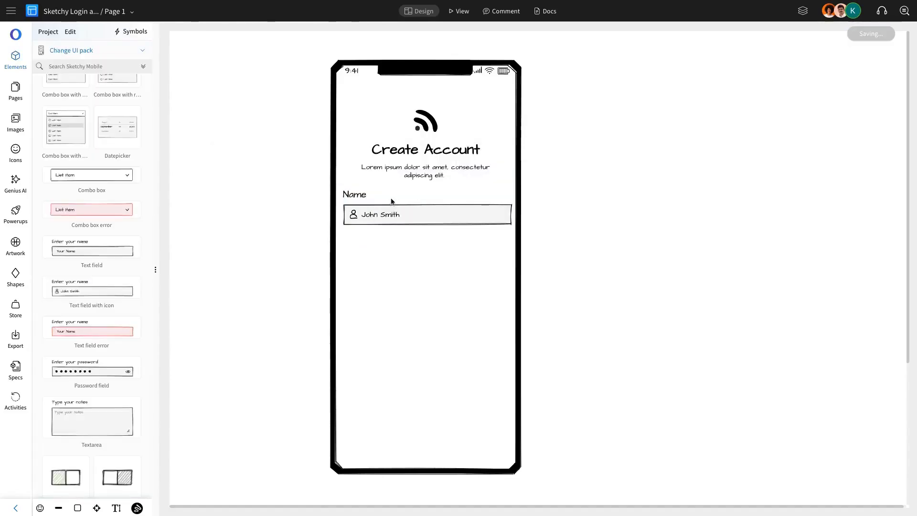
Duplicate the Name field and position the copy directly below the original, left-aligned with it.
left_click(397, 218)
key("ctrl+v")
left_click_drag(426, 244, 401, 256)
Replace the first field's placeholder with "Type your Name" and widen its text box to 164 px so it fits one line.
left_click(398, 219)
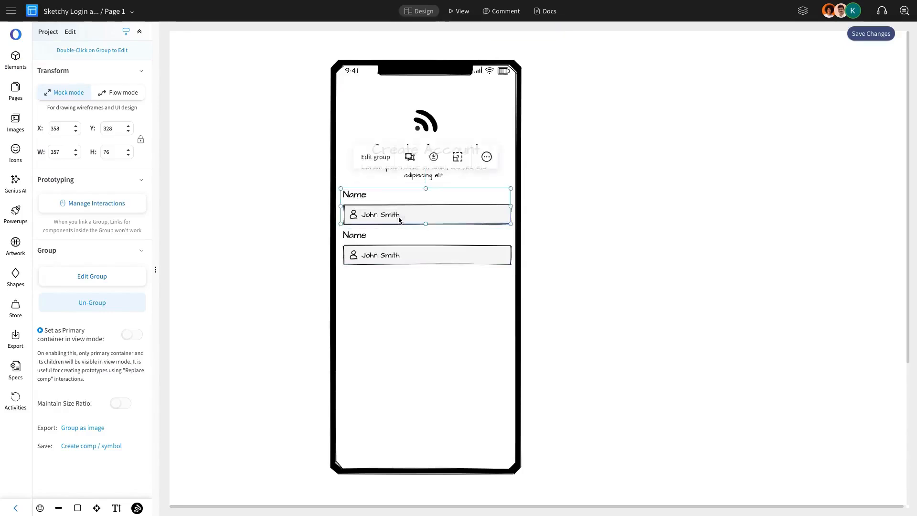
double_click(414, 219)
left_click(390, 217)
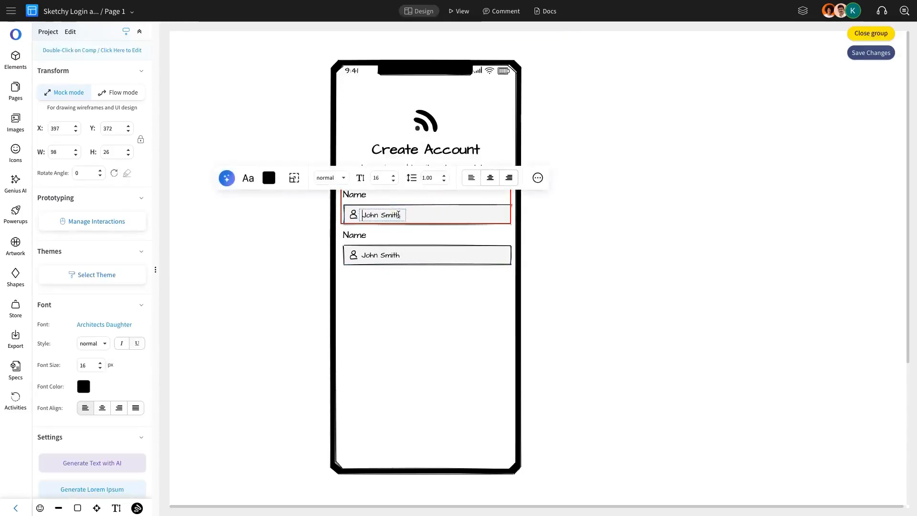
double_click(399, 215)
type("Type your")
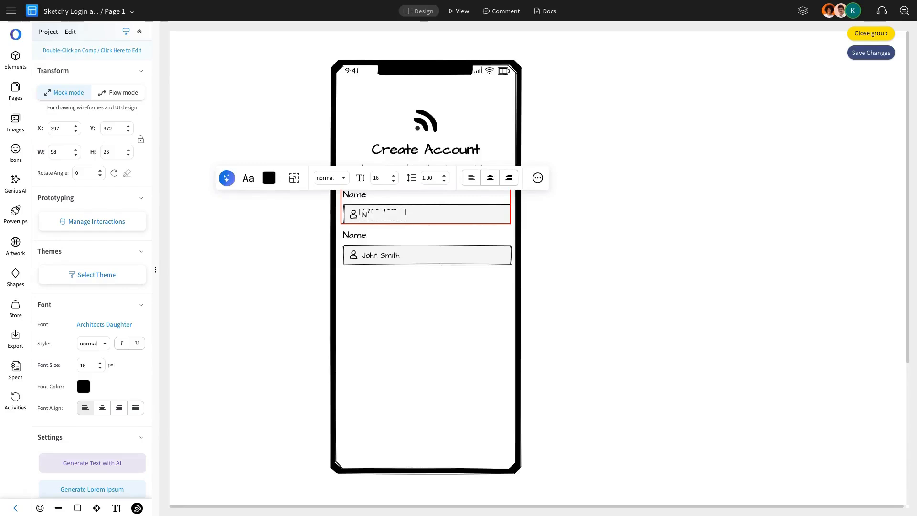
left_click(400, 215)
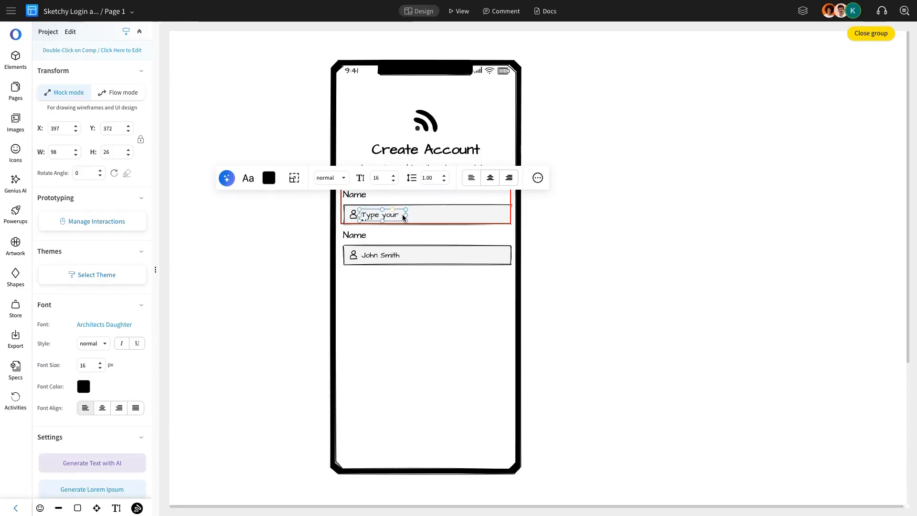
Change the label of the second text field to "Email".
left_click(362, 240)
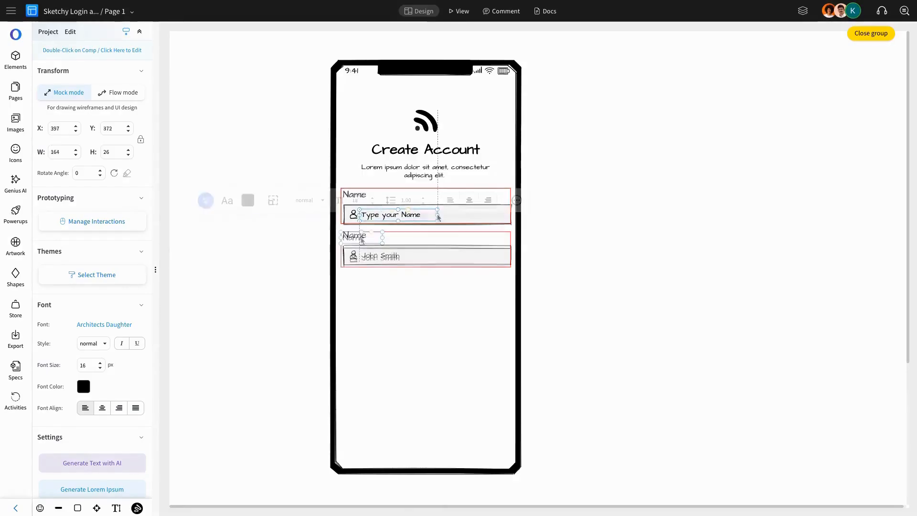
double_click(362, 238)
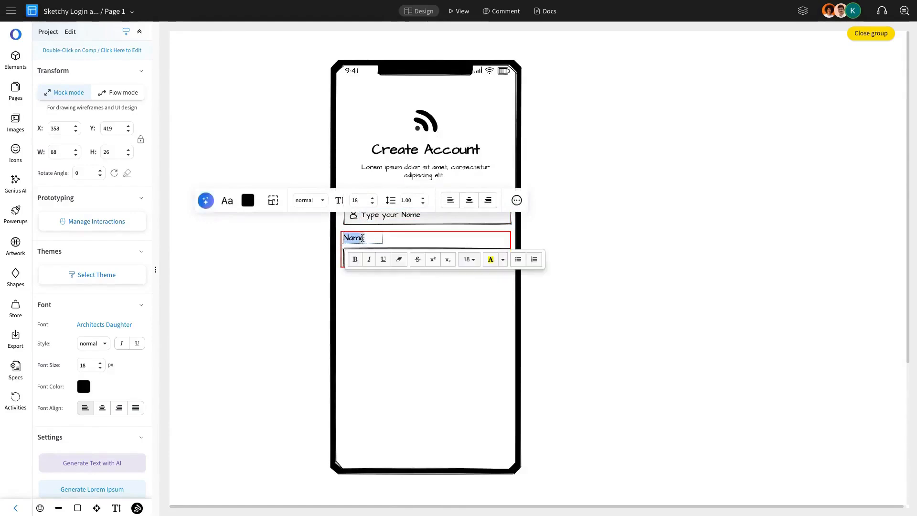
key("BackSpace")
type("Email")
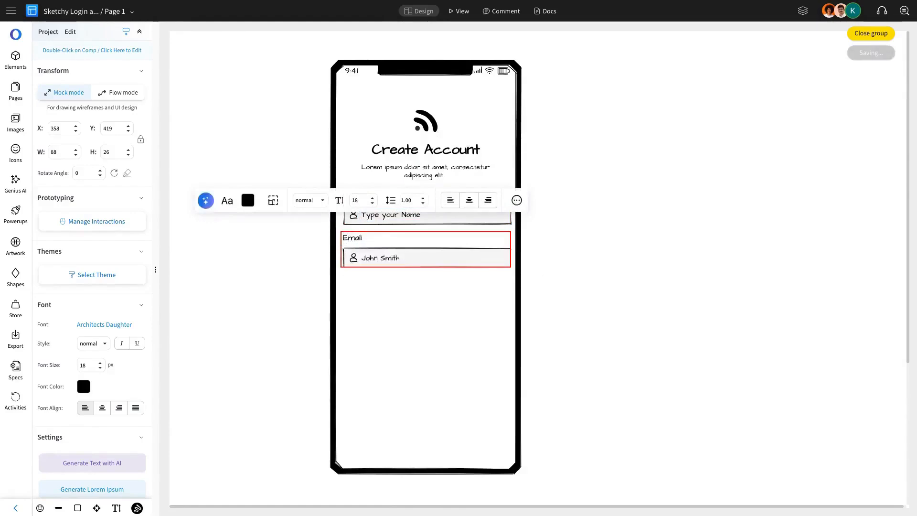
Replace the Email field's placeholder with "Type your Email" and widen its text box to about 154 px so it fits one line.
double_click(371, 262)
key("ctrl+a")
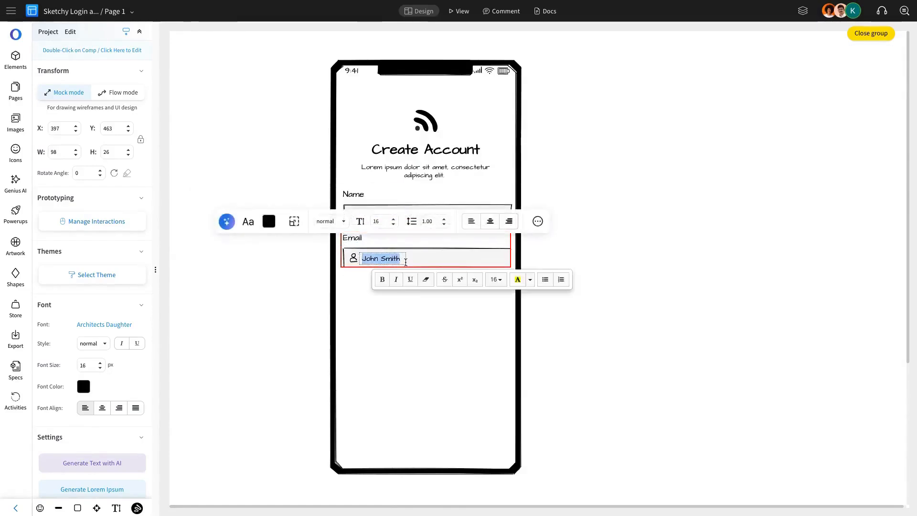
type("Type yo")
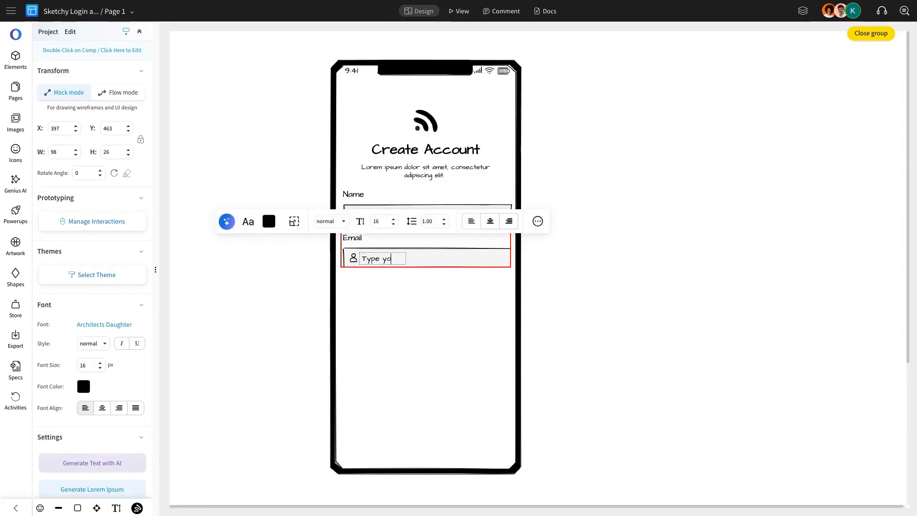
type("ur ")
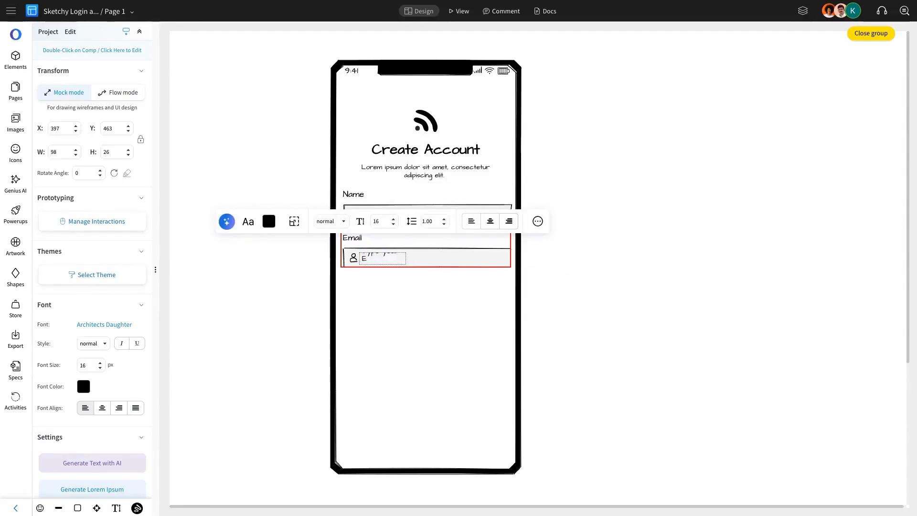
type("Email")
left_click(409, 268)
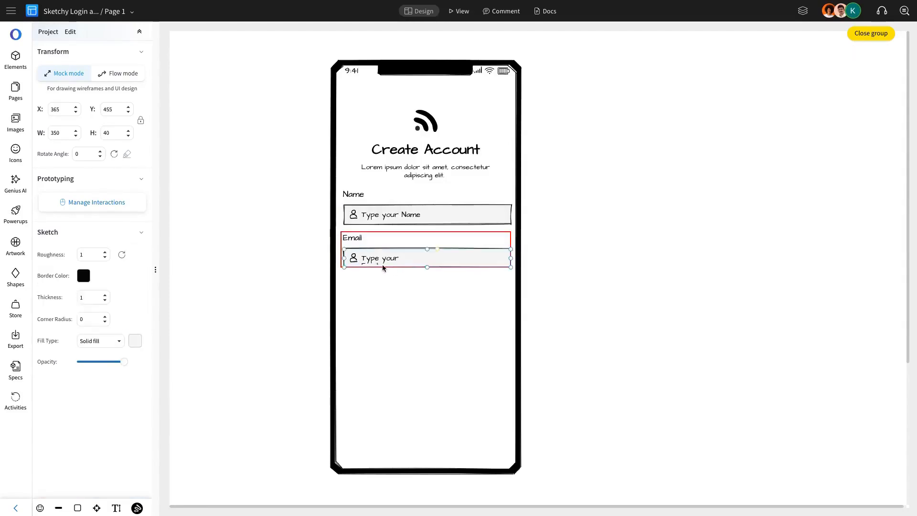
left_click(390, 259)
left_click_drag(408, 258, 435, 258)
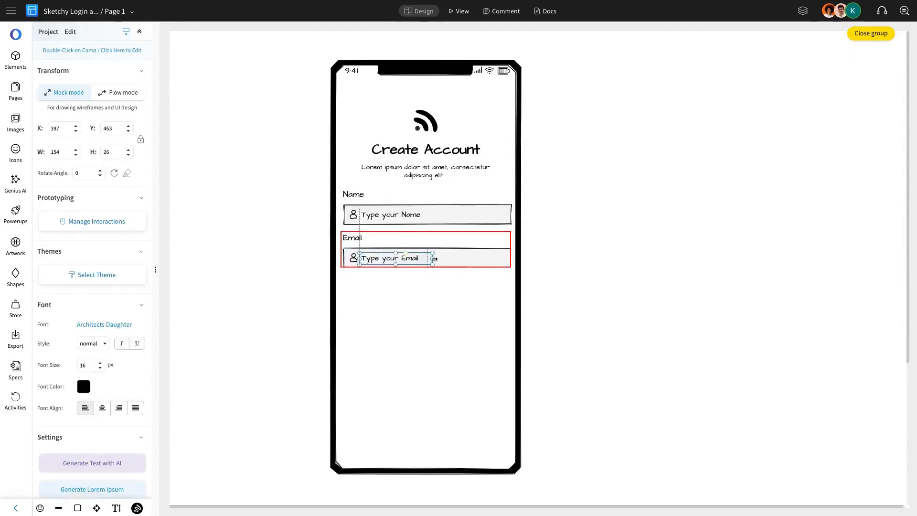
Replace the Email field's user icon with the hand-drawn envelope icon from the Handdrawnicons pack, searching for "email".
left_click(353, 257)
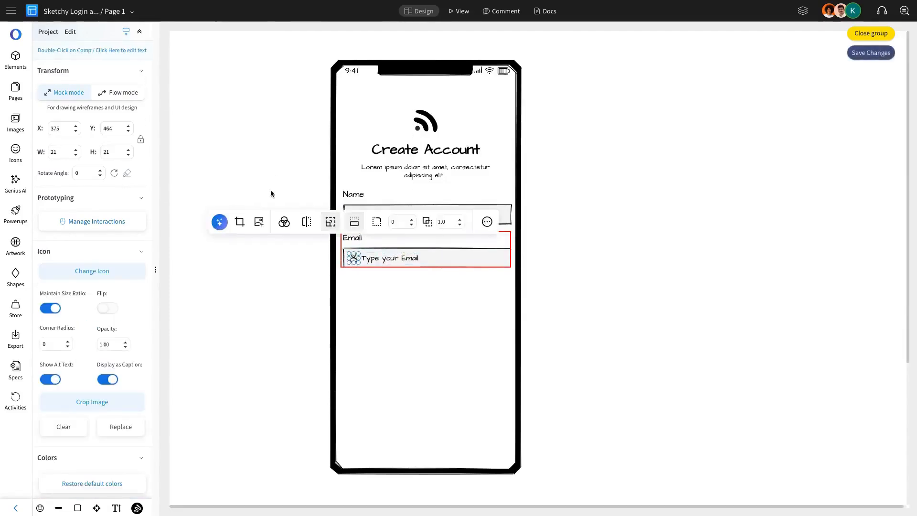
left_click(258, 222)
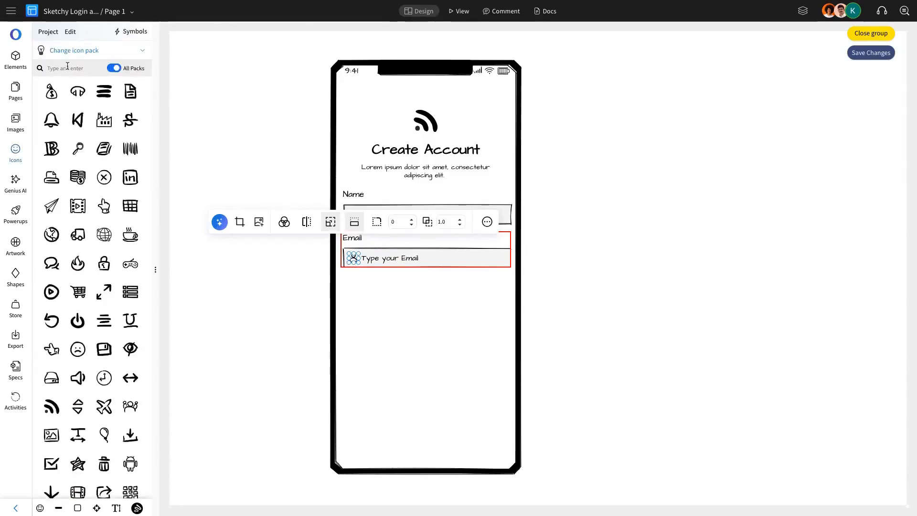
left_click(67, 68)
type("email")
key("Return")
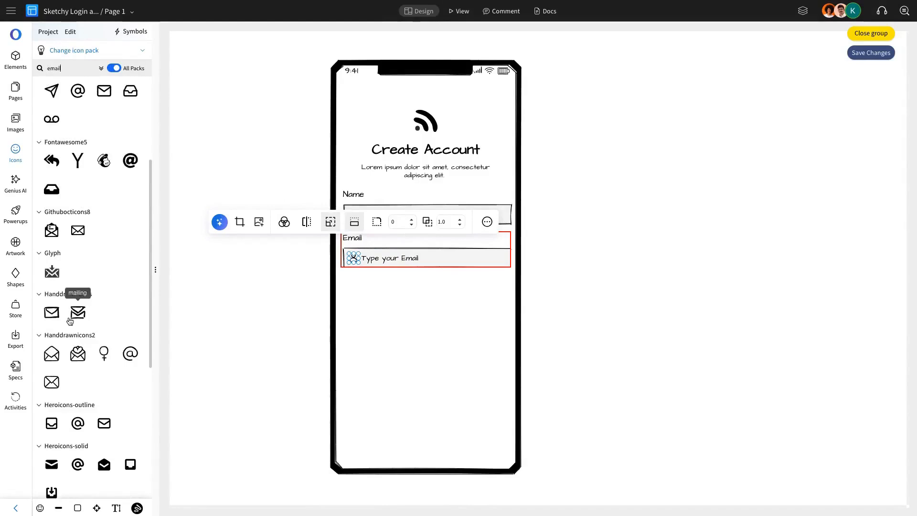
left_click(386, 268)
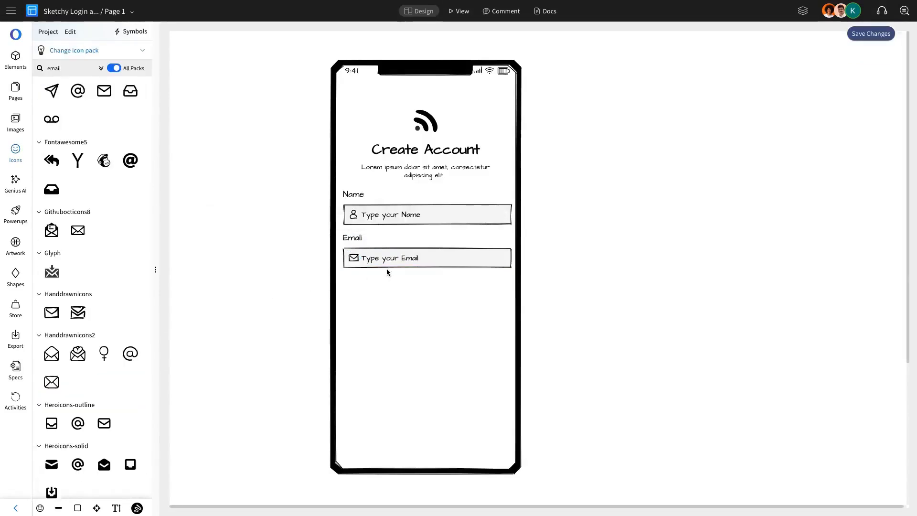
Duplicate the Email field directly below the original and change the copy's label to "Password", widening the label box to fit.
left_click_drag(388, 260, 410, 300)
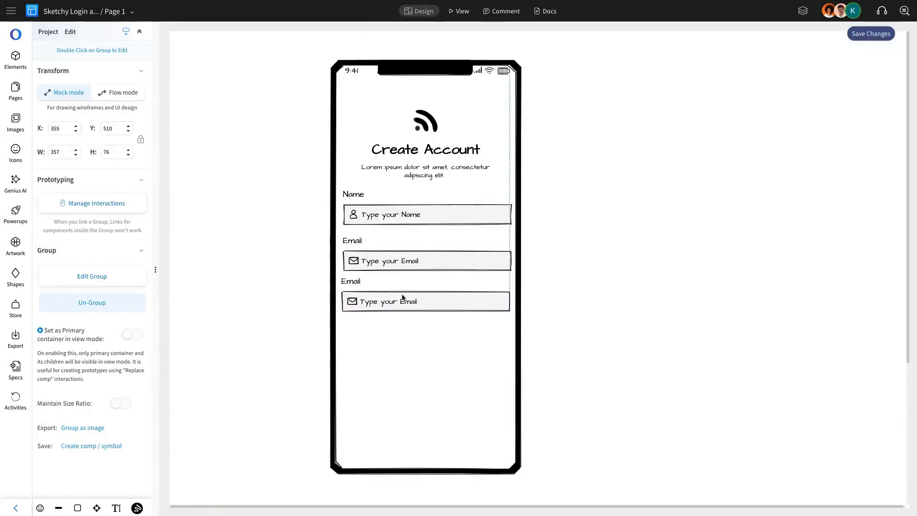
double_click(355, 281)
double_click(353, 281)
type("Passwor")
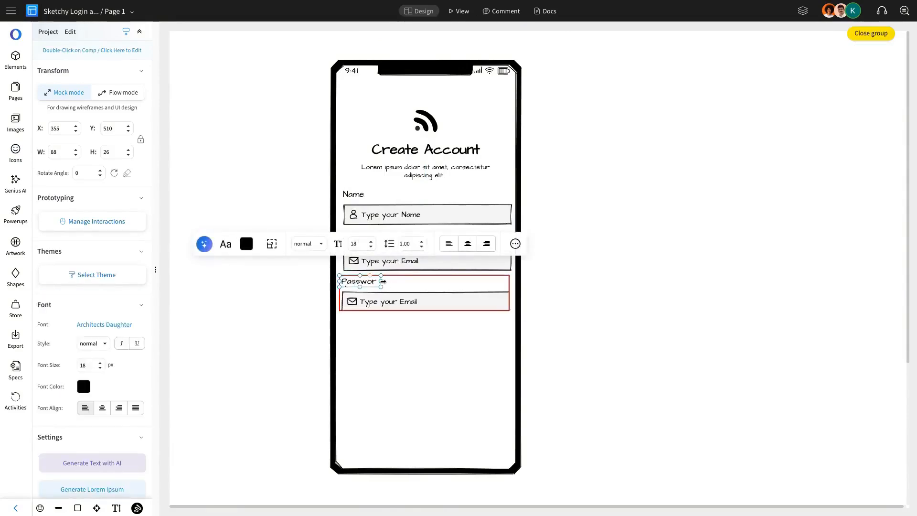
left_click_drag(383, 281, 386, 308)
left_click(409, 321)
Replace the Password field's placeholder with "Type your Password" and widen its text box to about 184 px so it fits one line.
double_click(400, 307)
triple_click(410, 305)
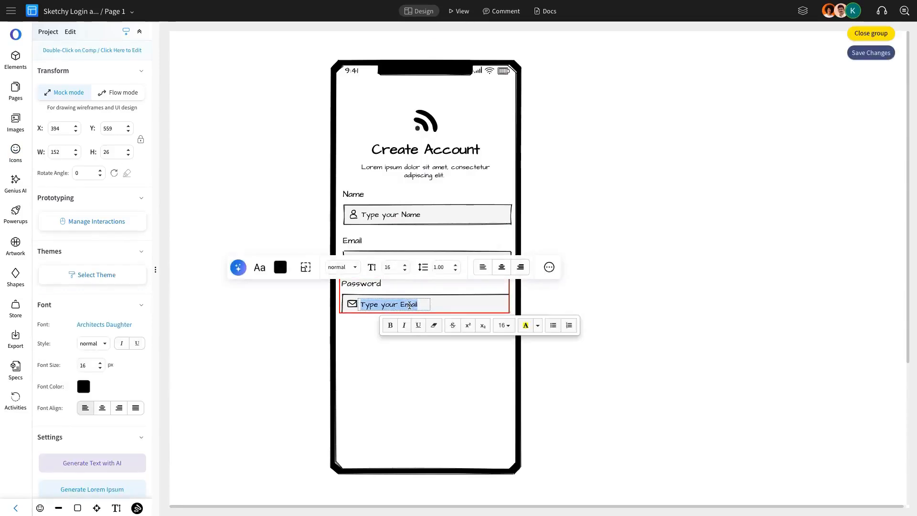
type("Type your Pass")
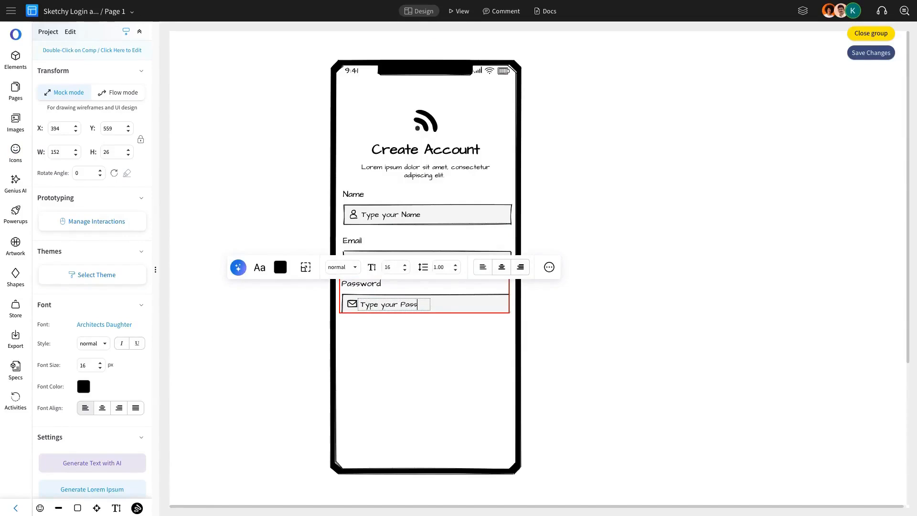
type("word")
key("Escape")
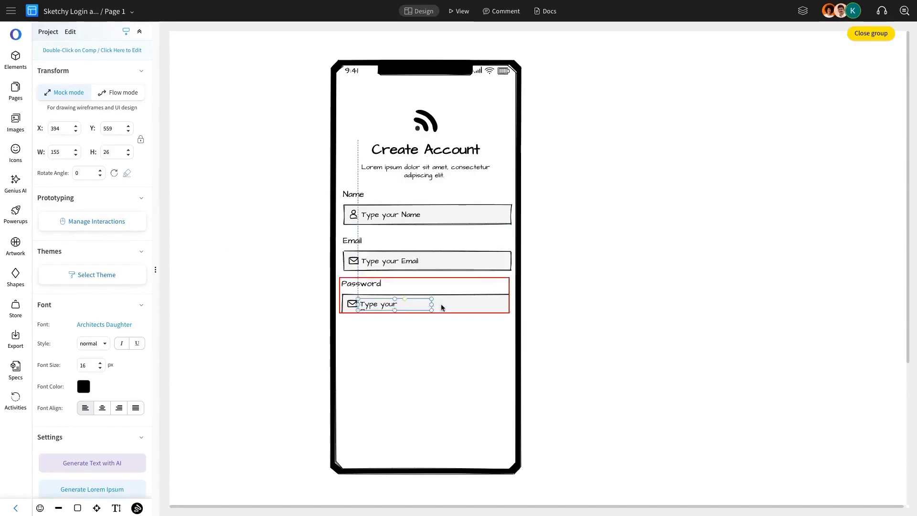
left_click(383, 309)
Replace the Password field's envelope icon with the lock icon from the Handdrawnicons pack, searching for "lock".
left_click(352, 304)
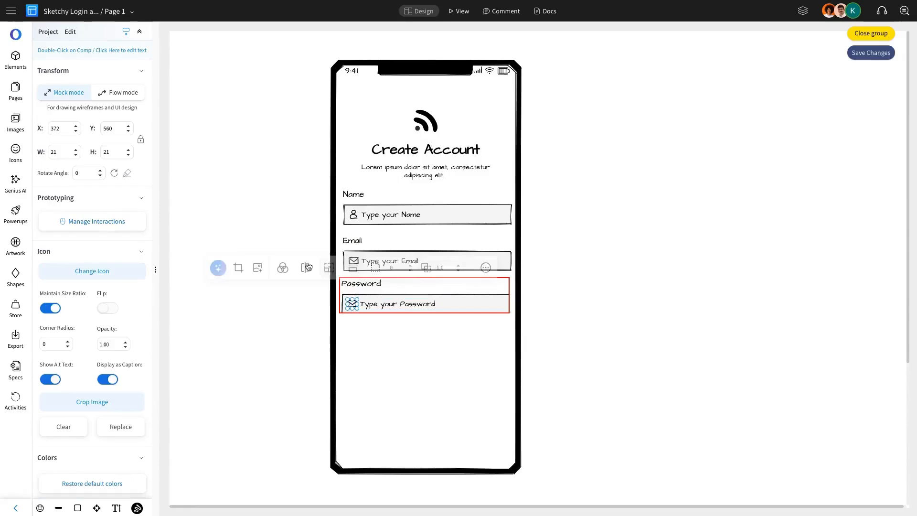
left_click(262, 272)
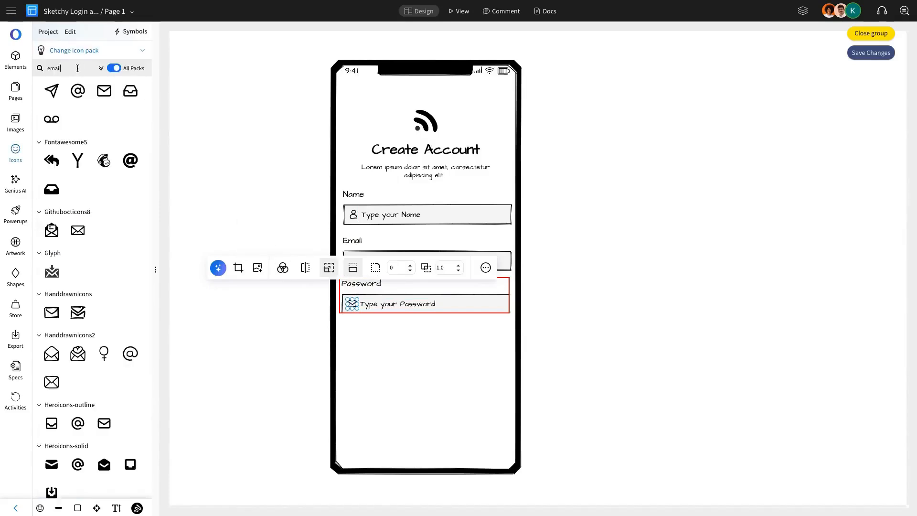
type("lock")
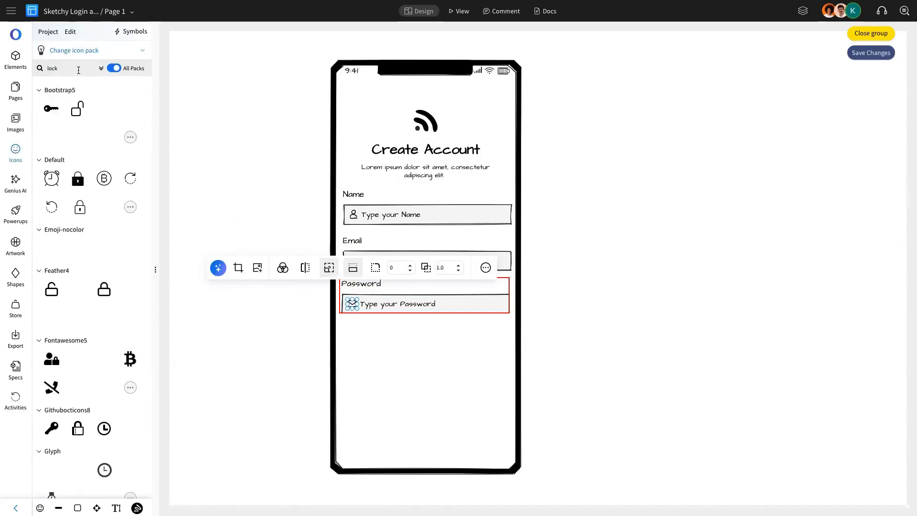
scroll(99, 158, "down", 2)
scroll(101, 175, "down", 5)
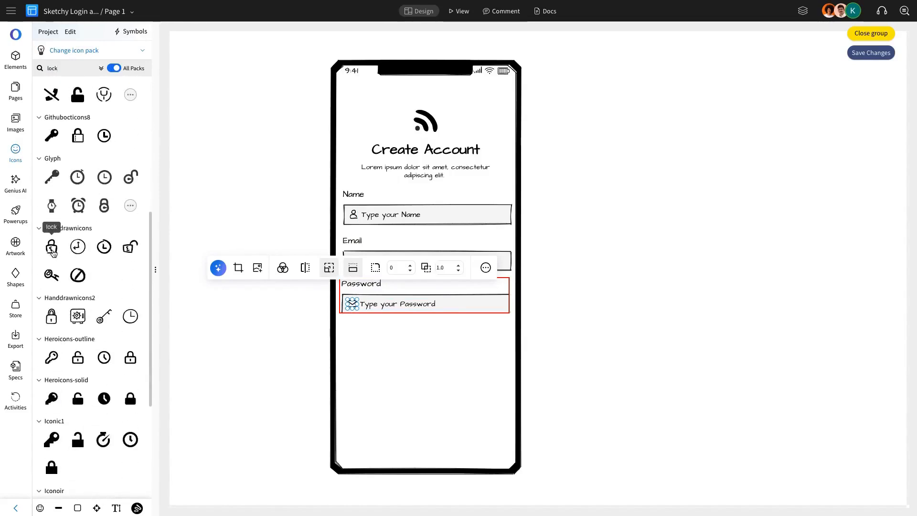
left_click(53, 253)
Copy the lock icon and place the duplicate inside the right end of the Password field, level with the original.
left_click(352, 304)
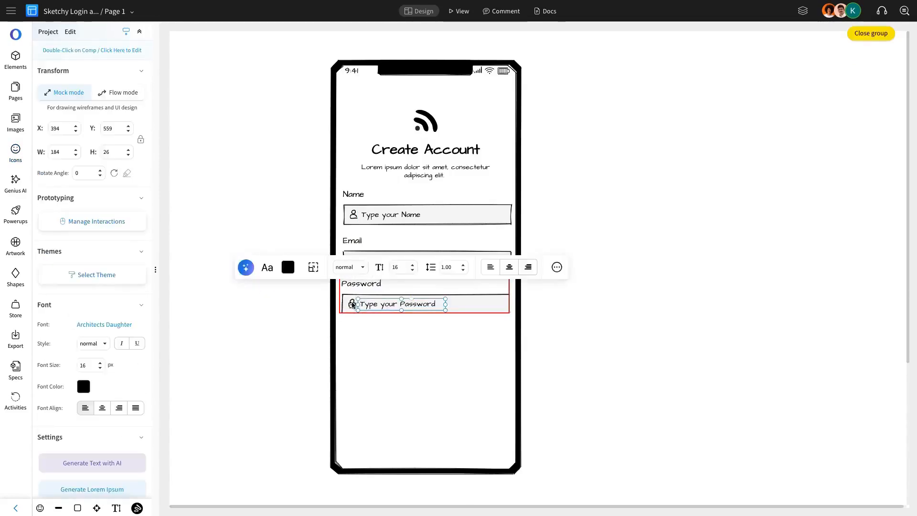
left_click(353, 304)
key("ctrl+c")
key("ctrl+v")
left_click_drag(376, 328, 501, 305)
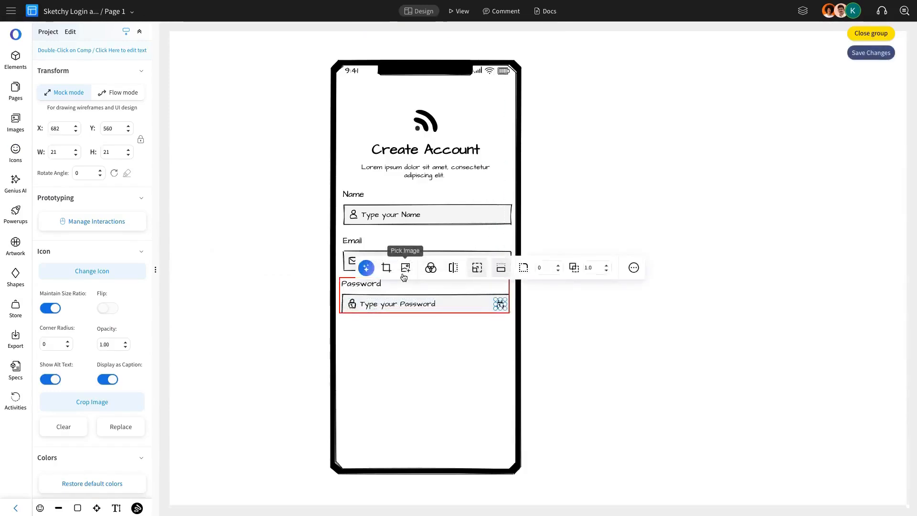
Change the duplicated lock icon to the eye icon from the Handdrawnicons pack, searching for "eye", and leave the group.
left_click(405, 268)
type("e")
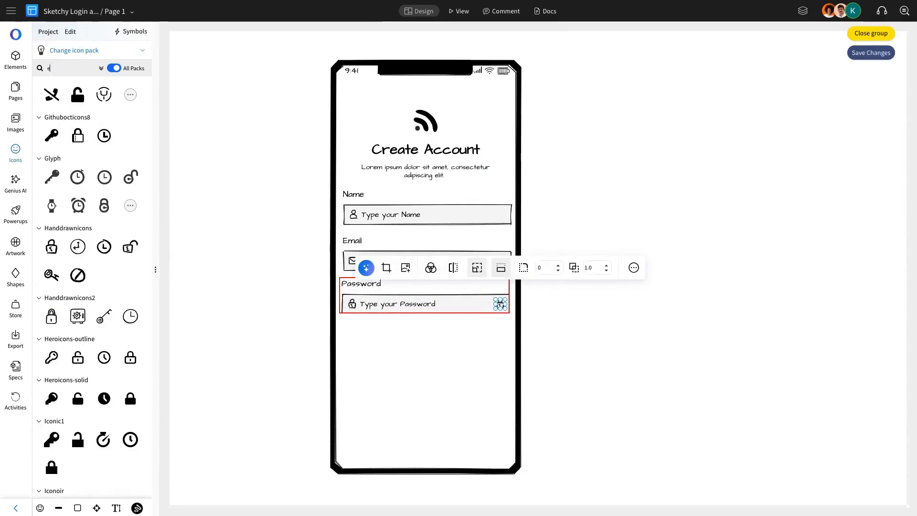
type("ye")
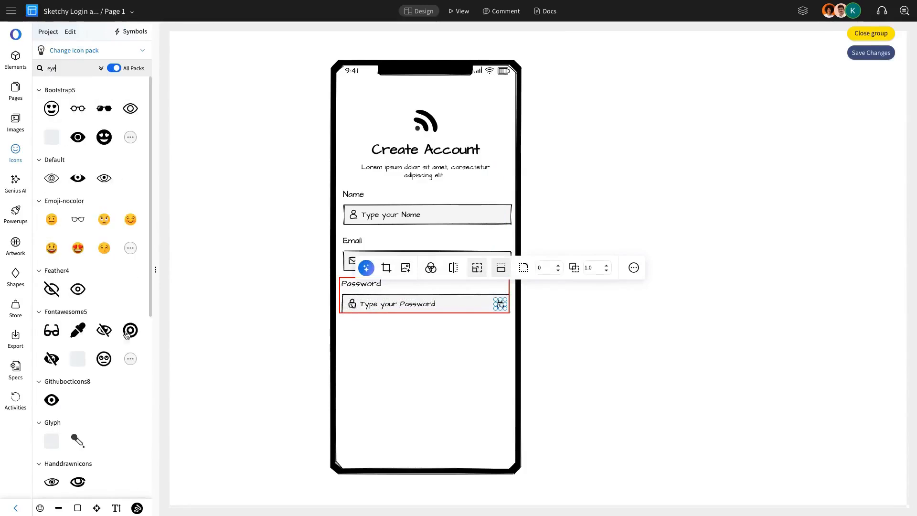
scroll(127, 334, "down", 7)
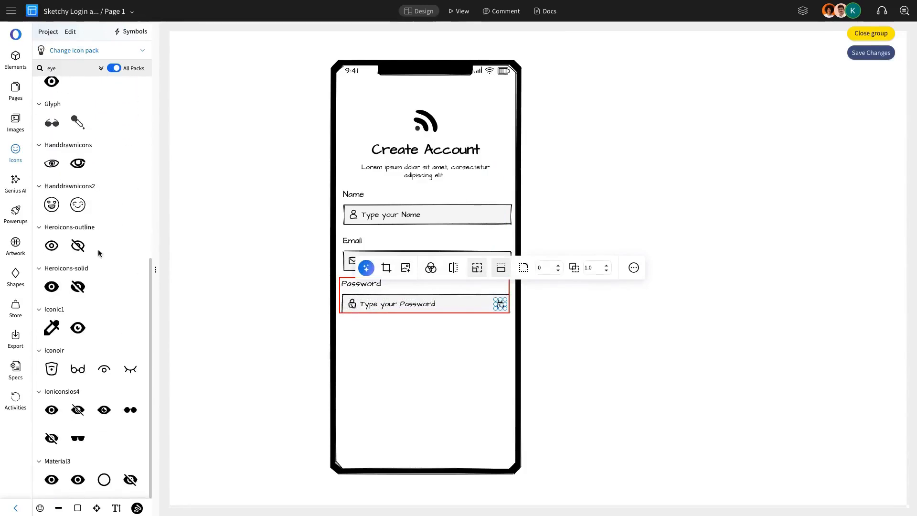
left_click(51, 163)
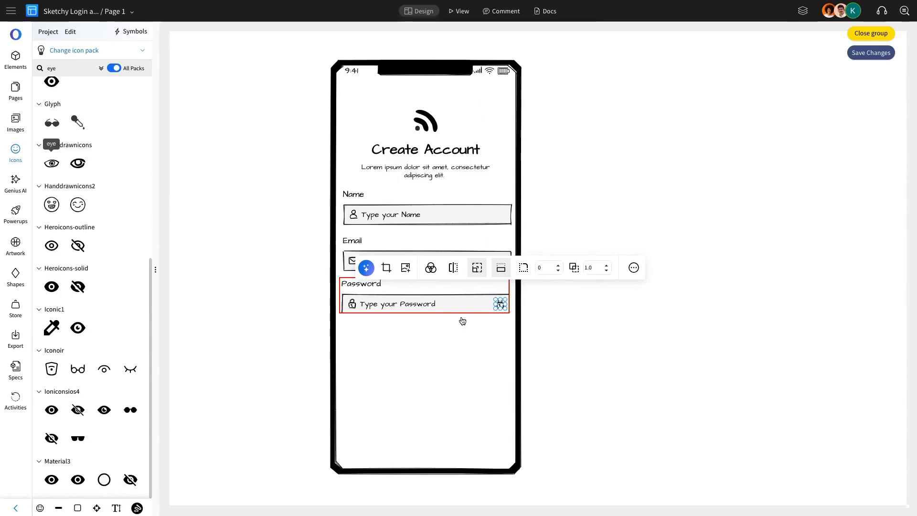
left_click(497, 306)
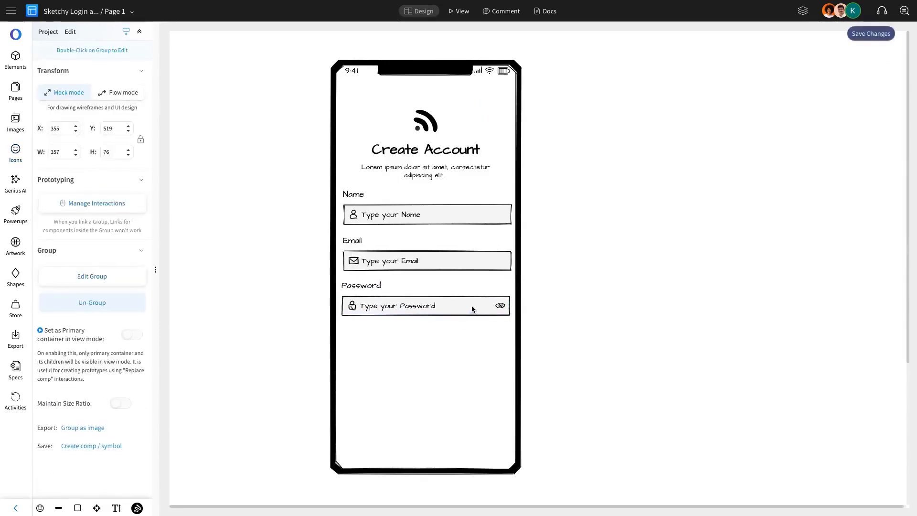
left_click(581, 307)
Add a Check box element directly below the Password field, aligned with its left edge.
left_click(16, 60)
type("chec")
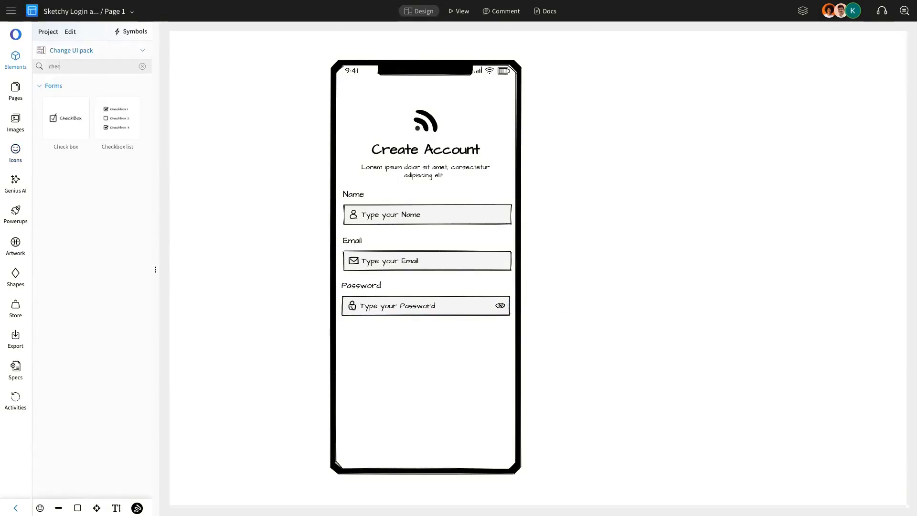
left_click_drag(65, 118, 357, 335)
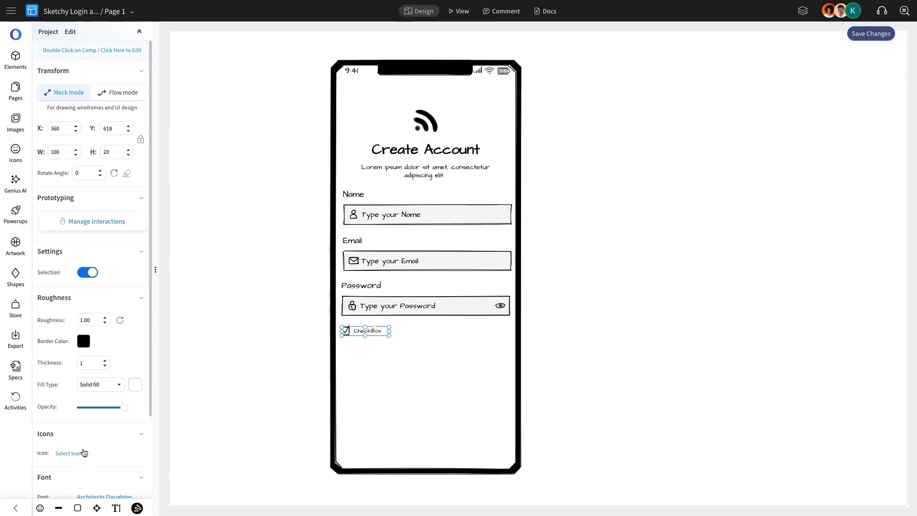
Set the check box text to "Agree with Terms & Conditions" and increase its font size.
scroll(86, 430, "down", 2)
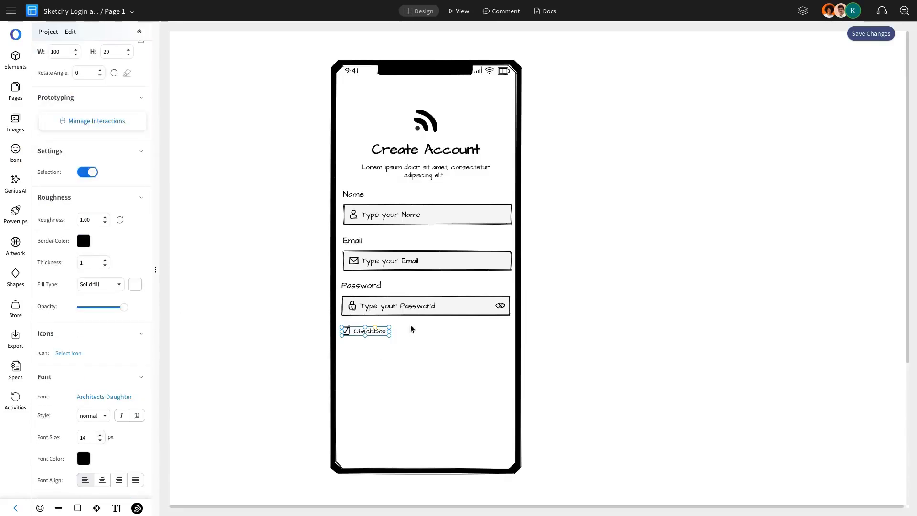
double_click(397, 333)
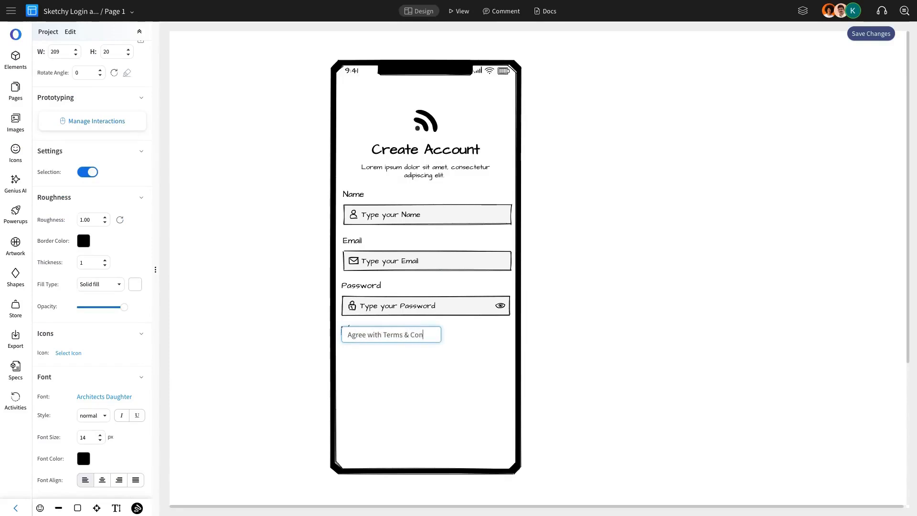
key("Return")
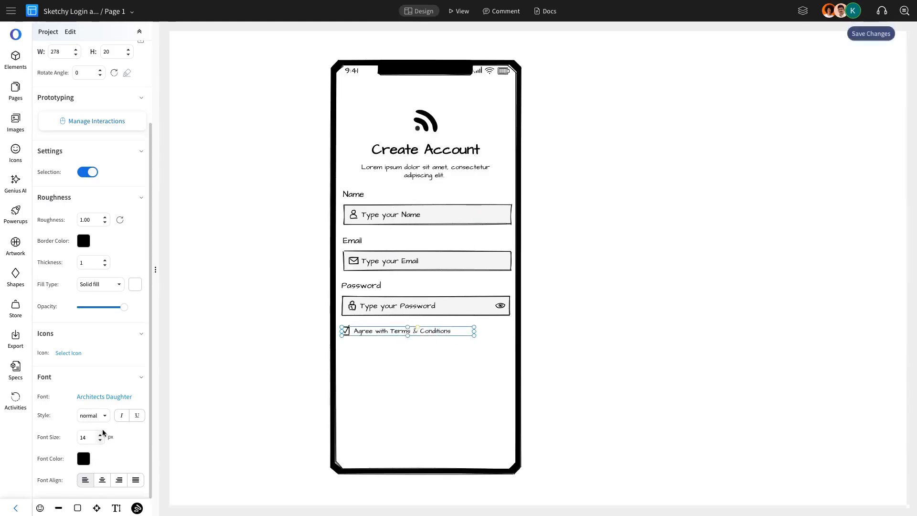
key("Escape")
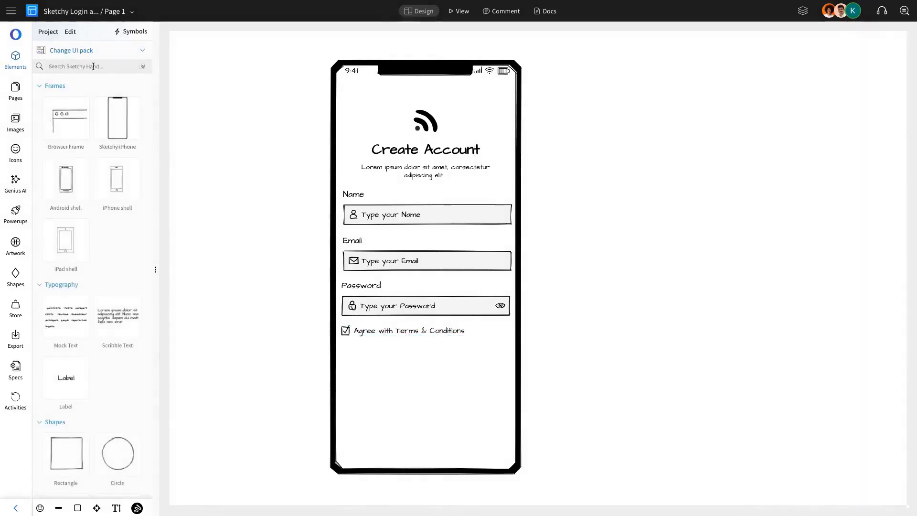
Add a black filled button about 259 px wide below the check box, label it "Sign Up" and centre it in the phone frame.
type("butt")
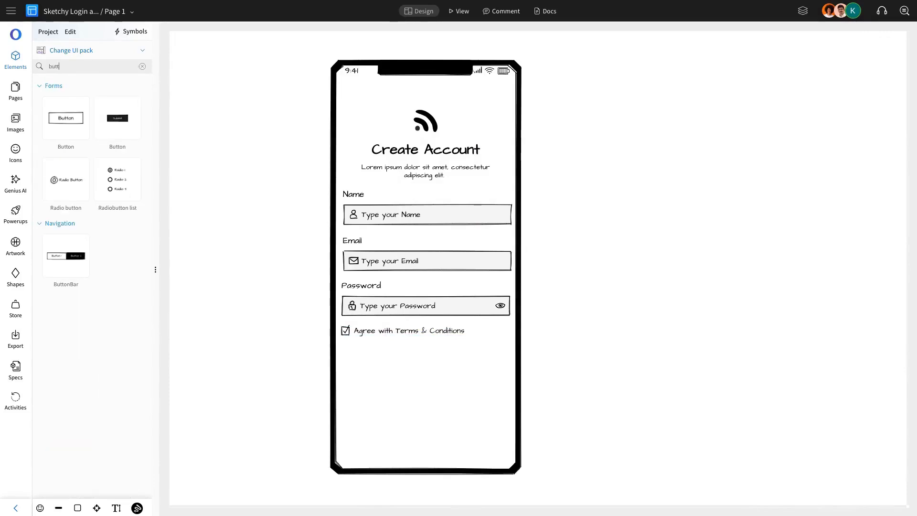
left_click_drag(119, 119, 490, 368)
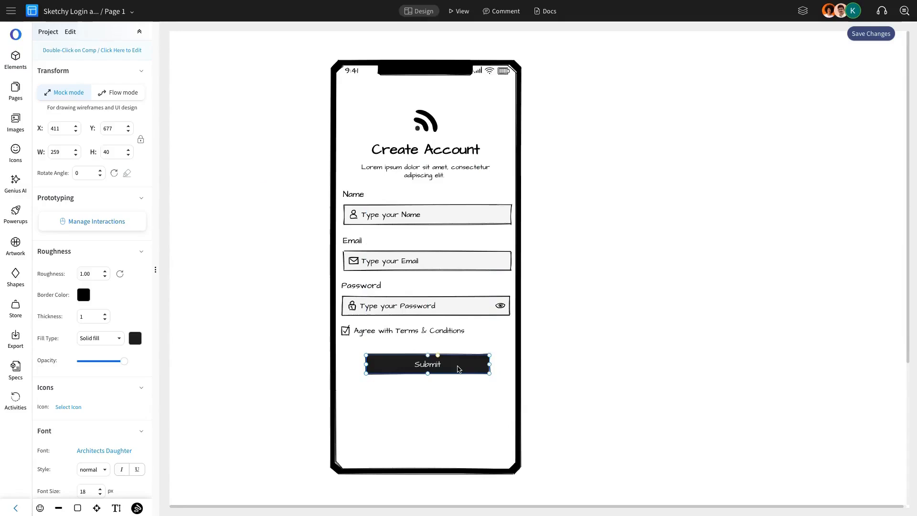
double_click(457, 366)
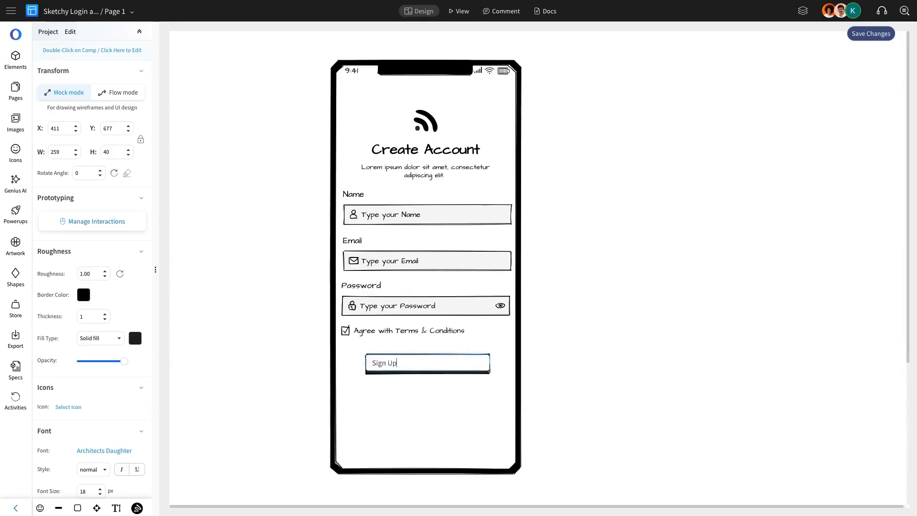
key("Return")
left_click_drag(440, 362, 438, 360)
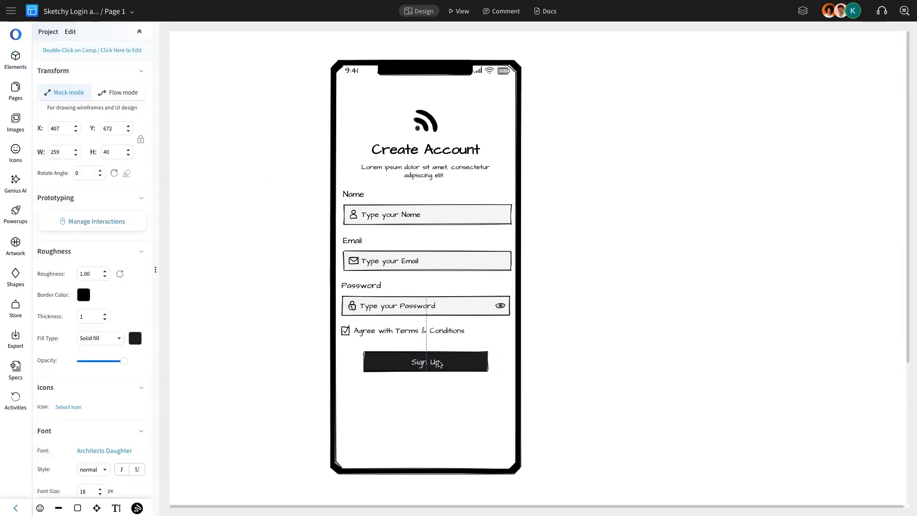
key("ctrl+a")
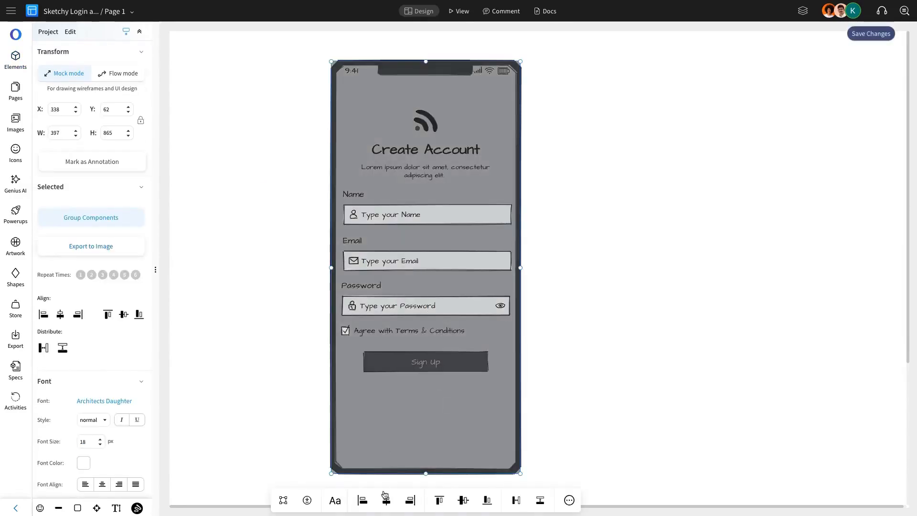
left_click(618, 342)
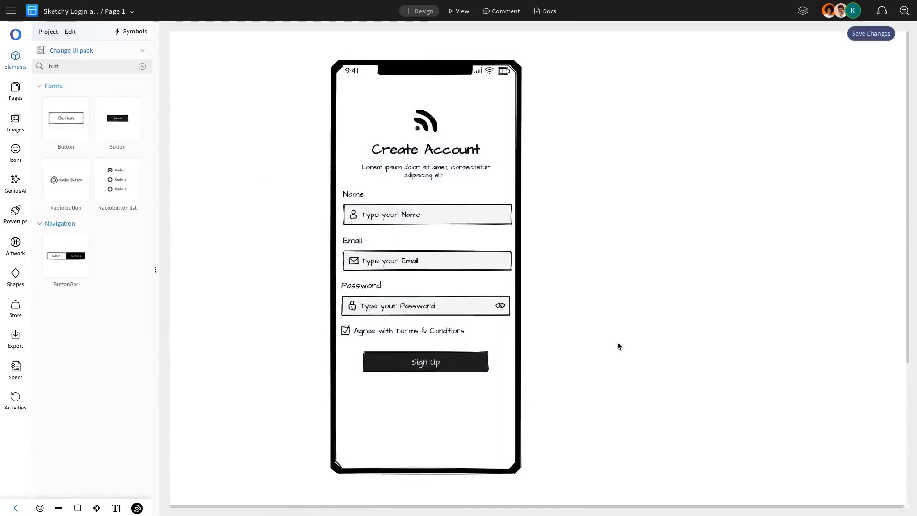
left_click(453, 360)
double_click(454, 359)
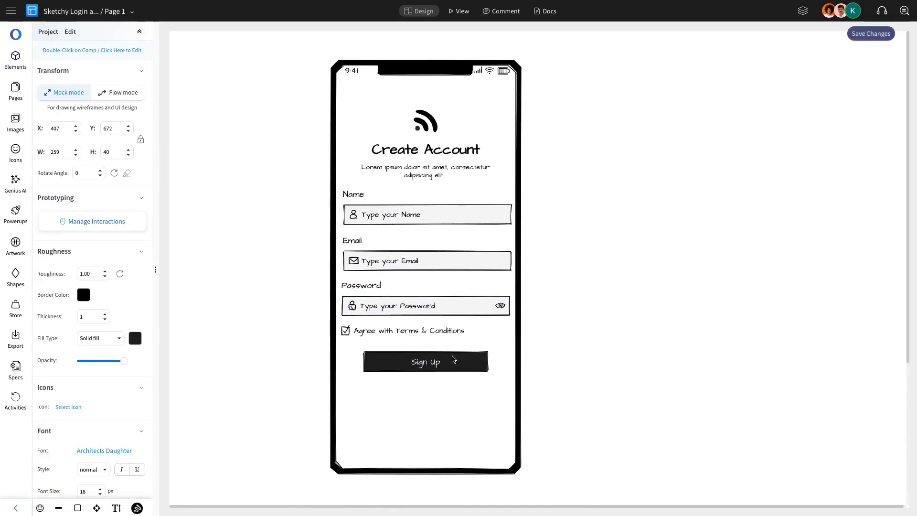
left_click(622, 360)
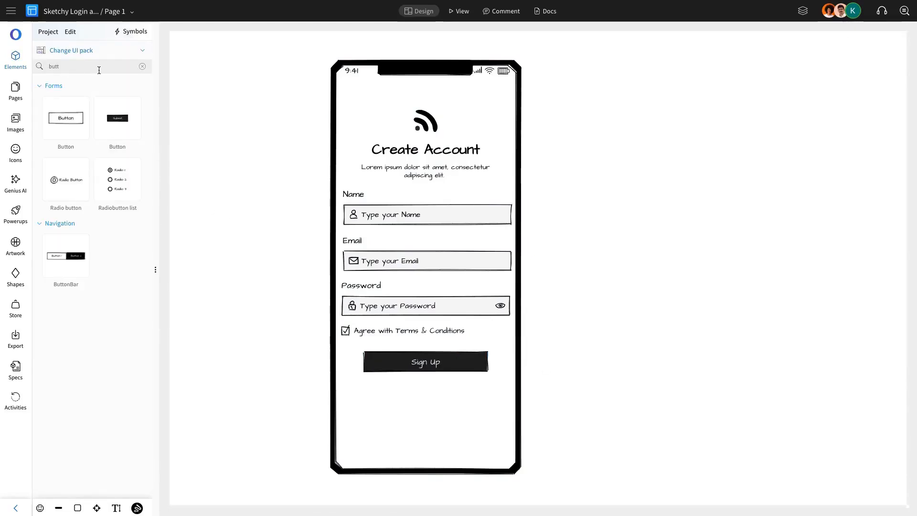
Clear the element search and add a text element reading "Or sign up with" below the Sign Up button.
left_click(143, 67)
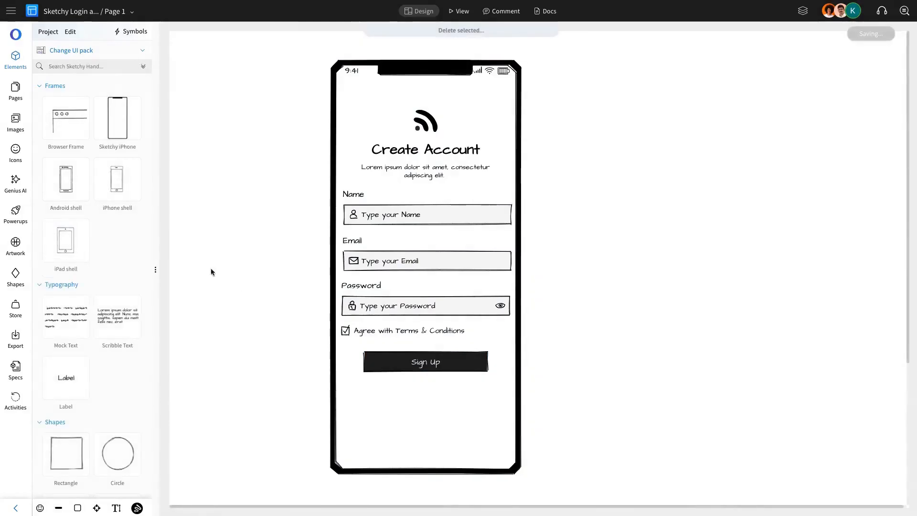
left_click_drag(251, 358, 411, 394)
type("Or sign up with")
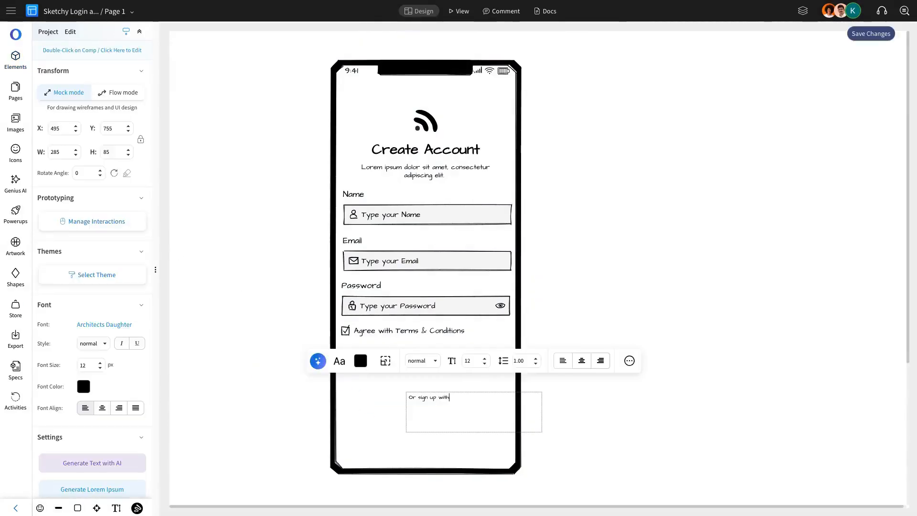
key("Escape")
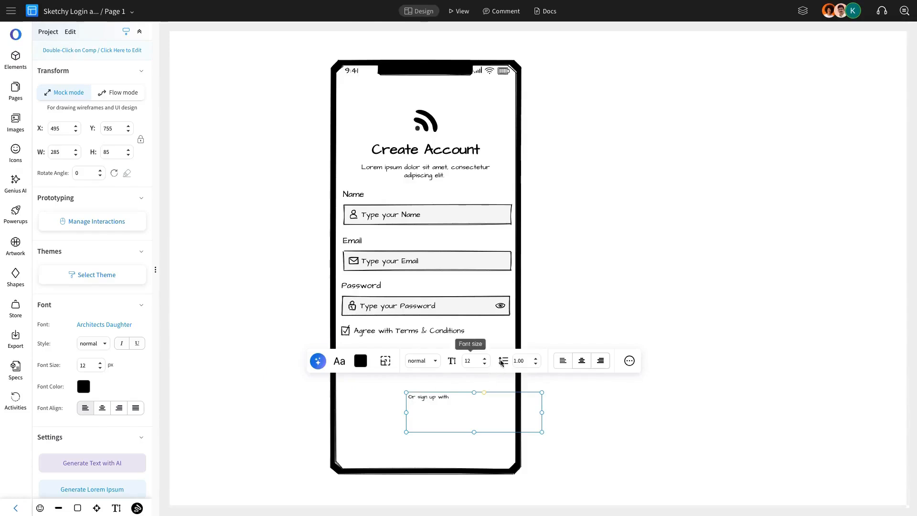
Centre-align the "Or sign up with" text, set its font size to 14 px and place it directly beneath the Sign Up button.
left_click(582, 361)
left_click(484, 359)
left_click(484, 358)
left_click_drag(484, 412, 426, 394)
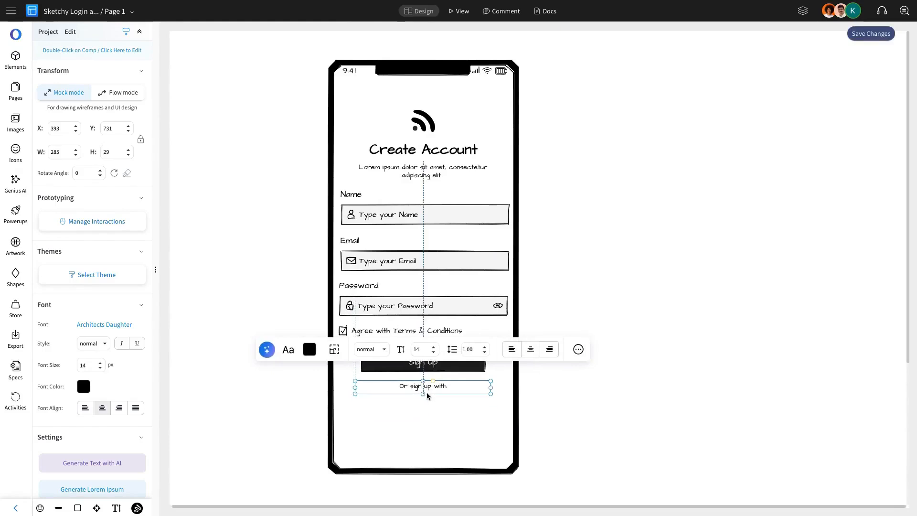
Narrow the "Or sign up with" text box to about 177 px and centre it horizontally in the phone frame.
left_click_drag(492, 387, 440, 388)
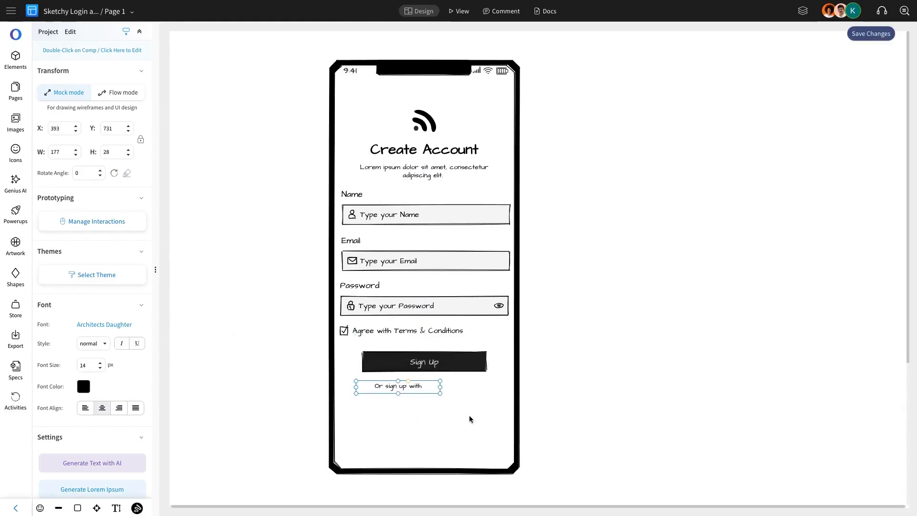
left_click(469, 415, "shift")
left_click(386, 502)
left_click(608, 400)
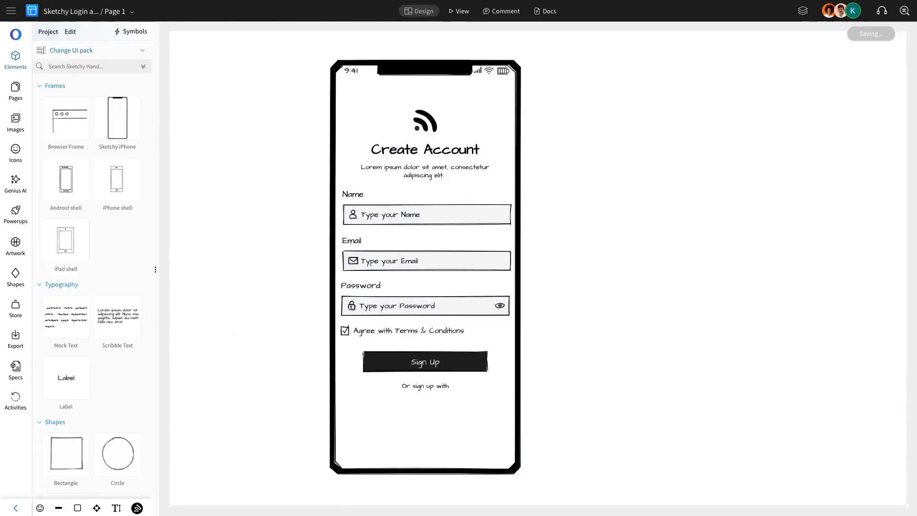
Add the Google logo from the Sketchy icons2 pack's Logos, size it to 24 px and place it beside the phone frame.
left_click(20, 152)
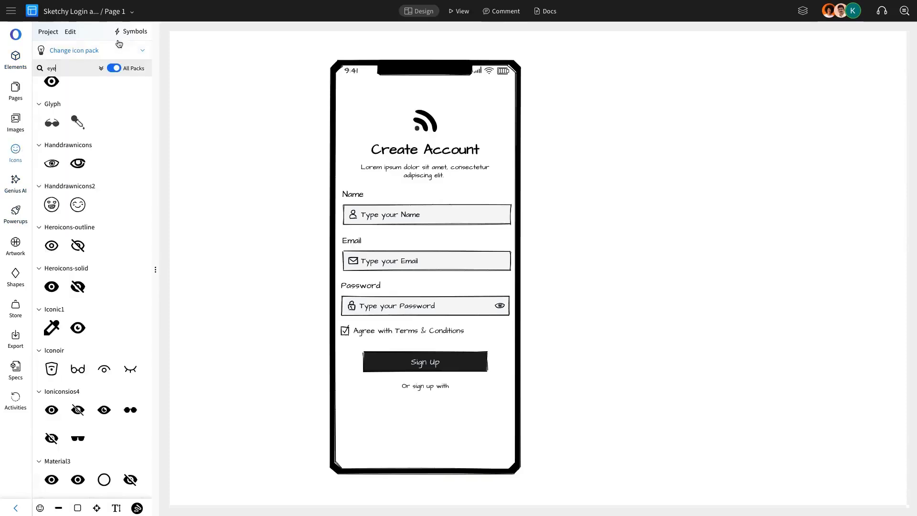
left_click(86, 53)
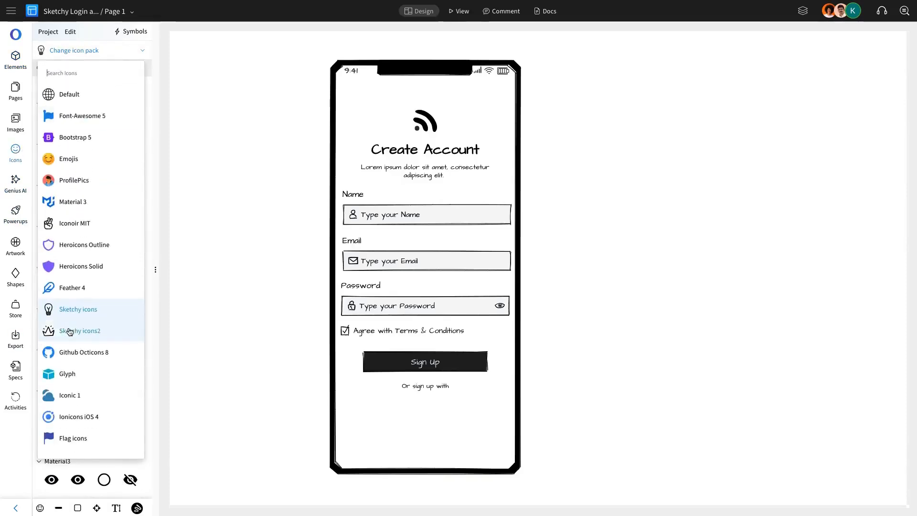
left_click(69, 331)
left_click(50, 211)
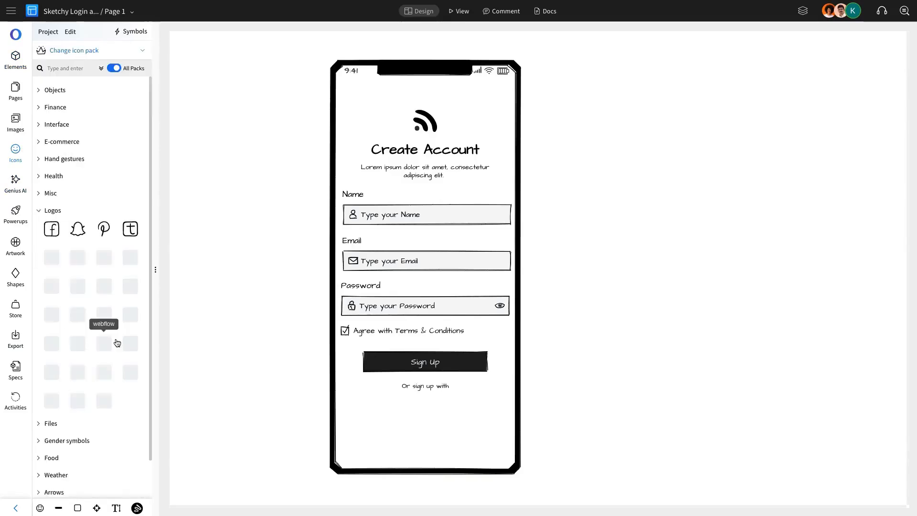
scroll(117, 343, "down", 1)
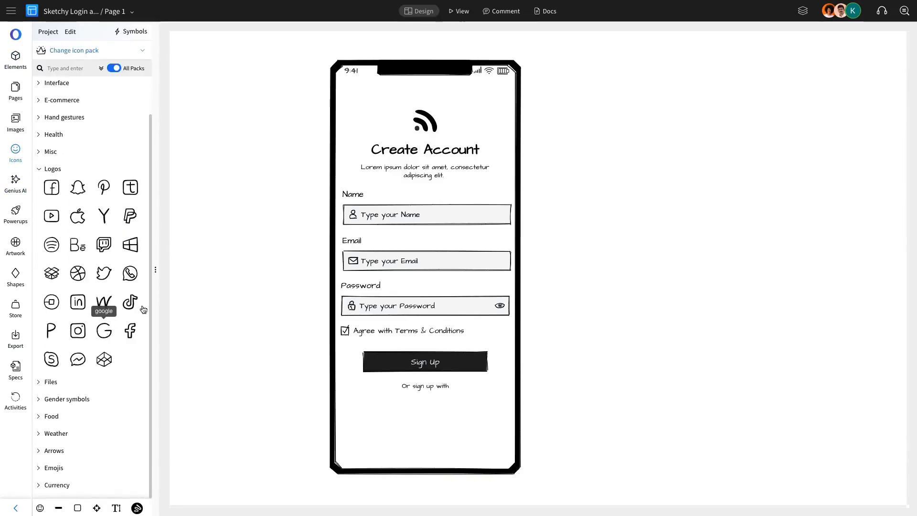
left_click_drag(104, 330, 399, 405)
type("24")
key("Return")
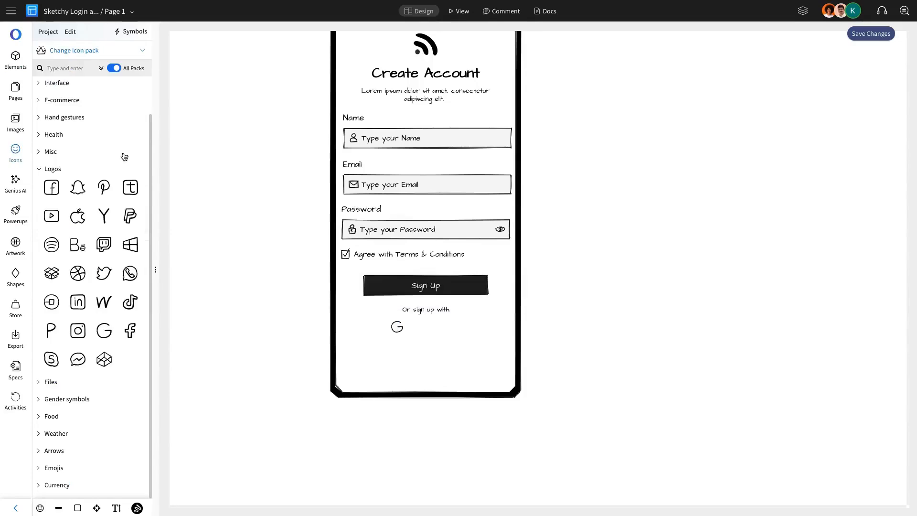
left_click_drag(396, 332, 557, 323)
left_click(572, 263)
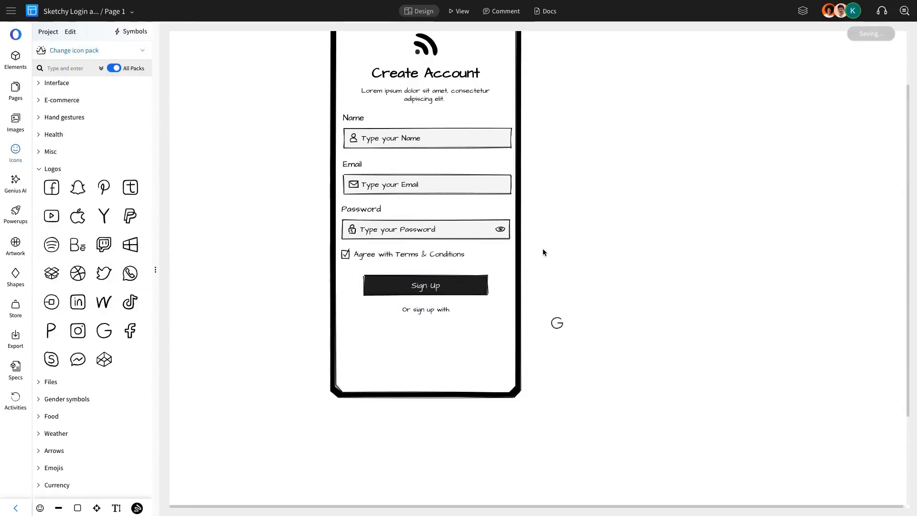
Add a sketchy 40 × 40 px square with a light gray fill just below the "Or sign up with" text.
left_click(14, 56)
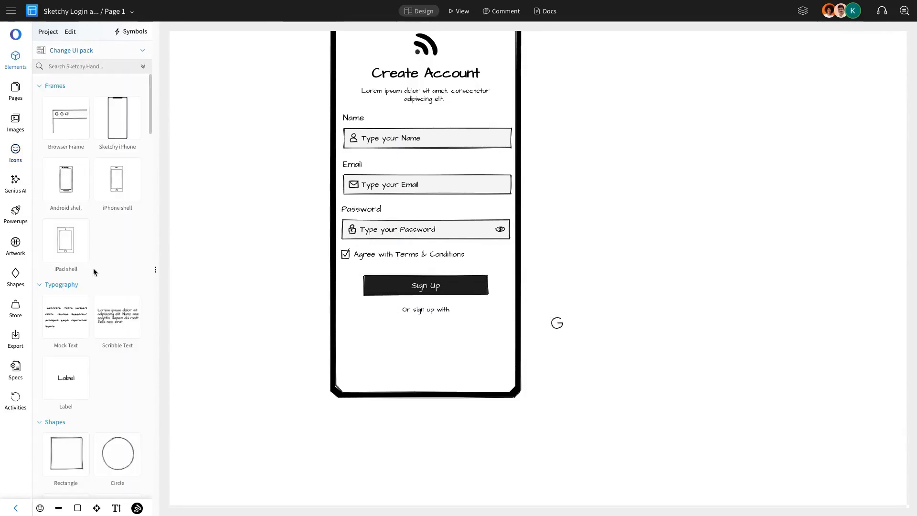
left_click_drag(329, 368, 378, 340)
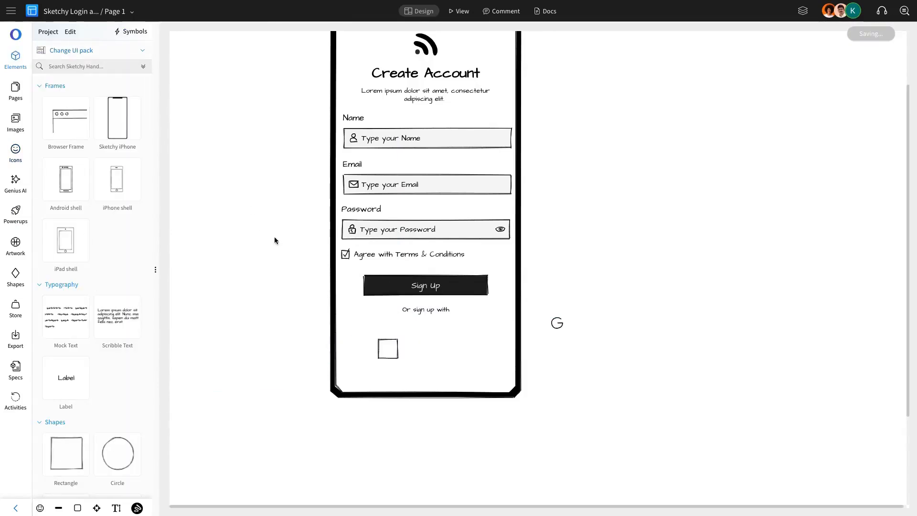
left_click(383, 348)
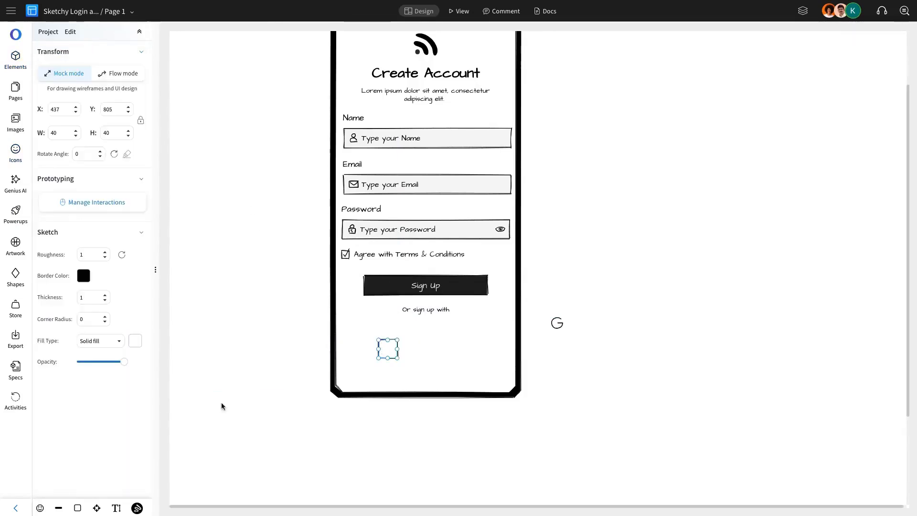
left_click(135, 341)
left_click(178, 413)
left_click(414, 345)
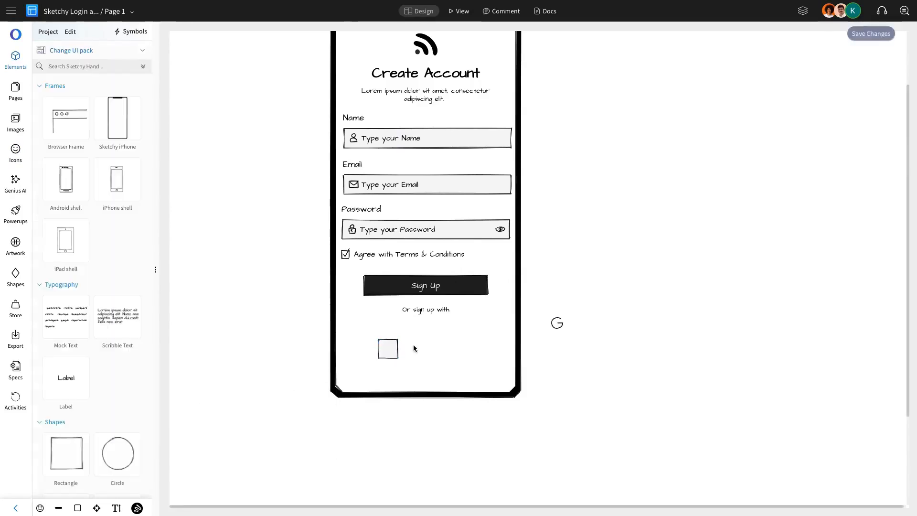
left_click_drag(389, 353, 383, 337)
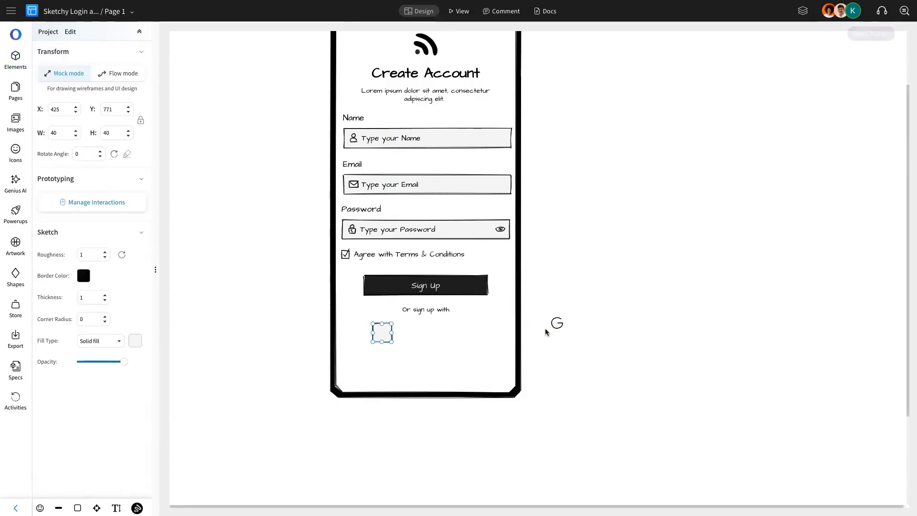
Bring the Google icon to the front, resize it to 20 × 20 px and centre it in the gray square.
left_click(557, 322)
right_click(557, 323)
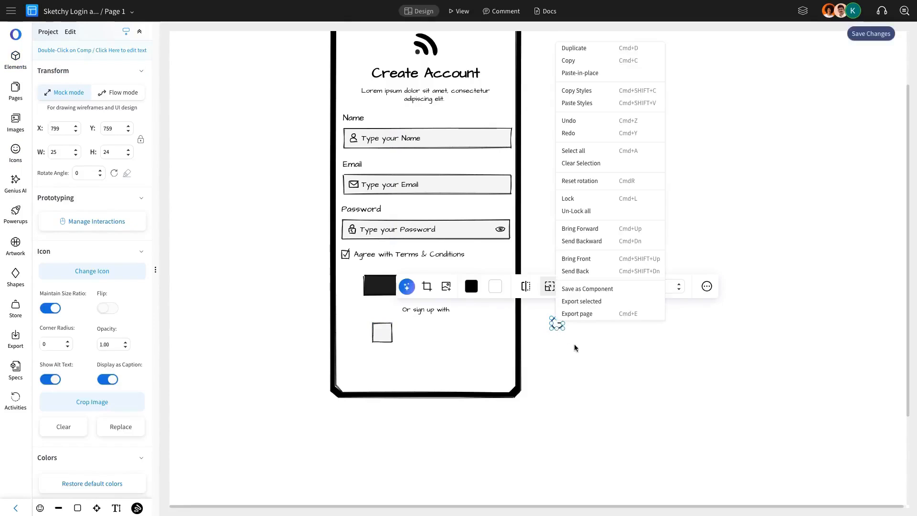
left_click(584, 260)
left_click_drag(556, 325, 381, 334)
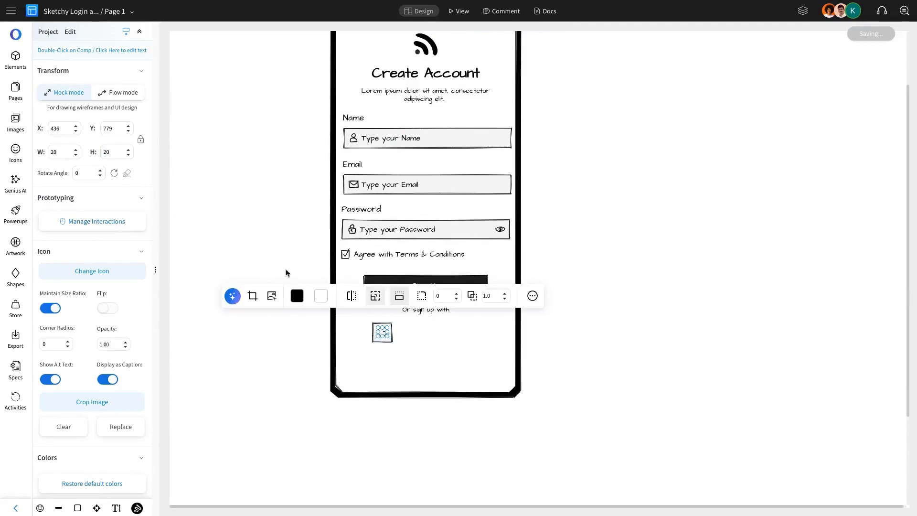
left_click(556, 336)
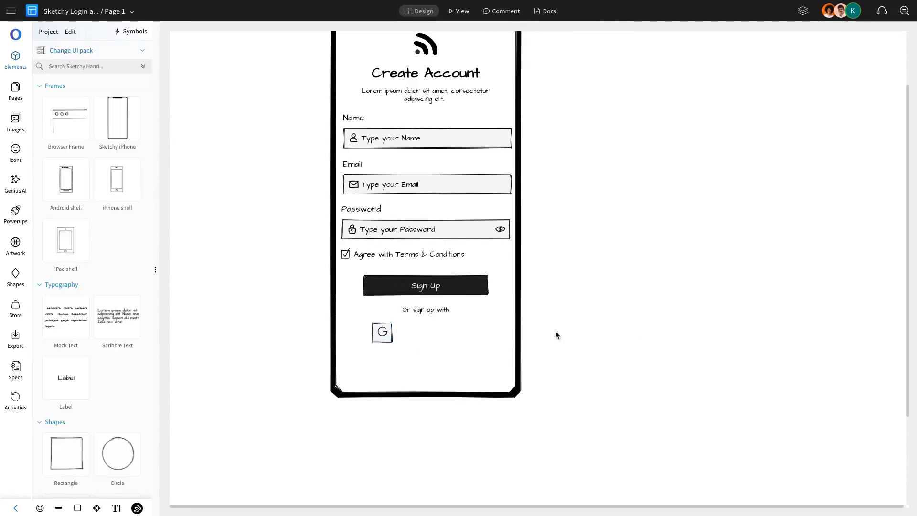
Group the Google icon with its square, duplicate the tile twice in a row and change the copies' icons to Apple and Facebook.
left_click(383, 334)
key("ctrl+c")
key("ctrl+v")
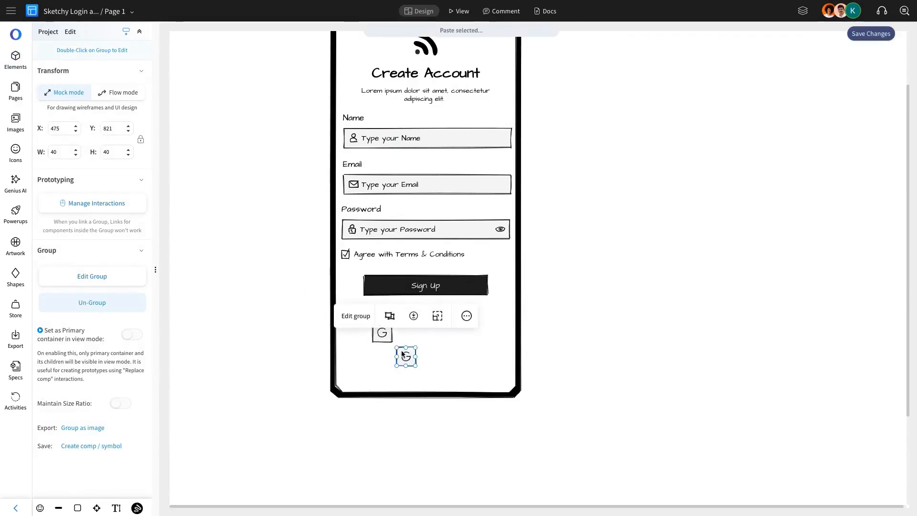
left_click_drag(403, 355, 436, 334)
key("ctrl+v")
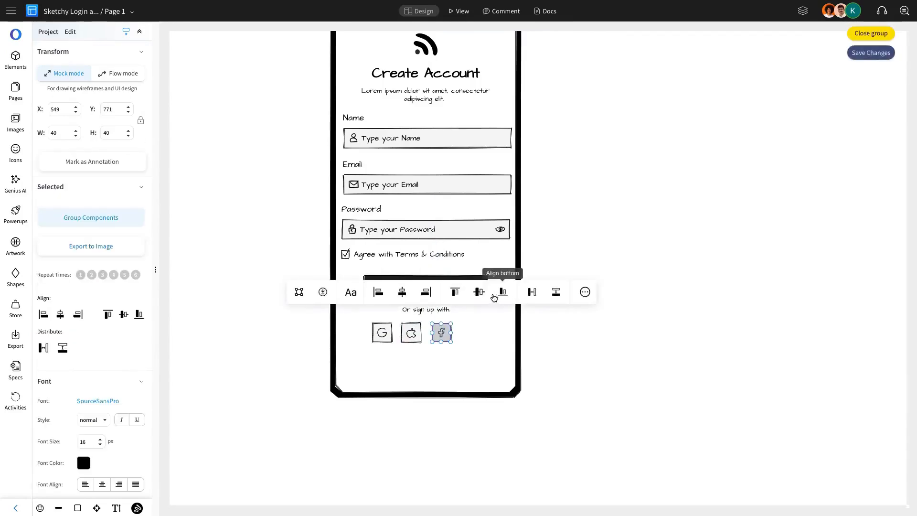
double_click(444, 333)
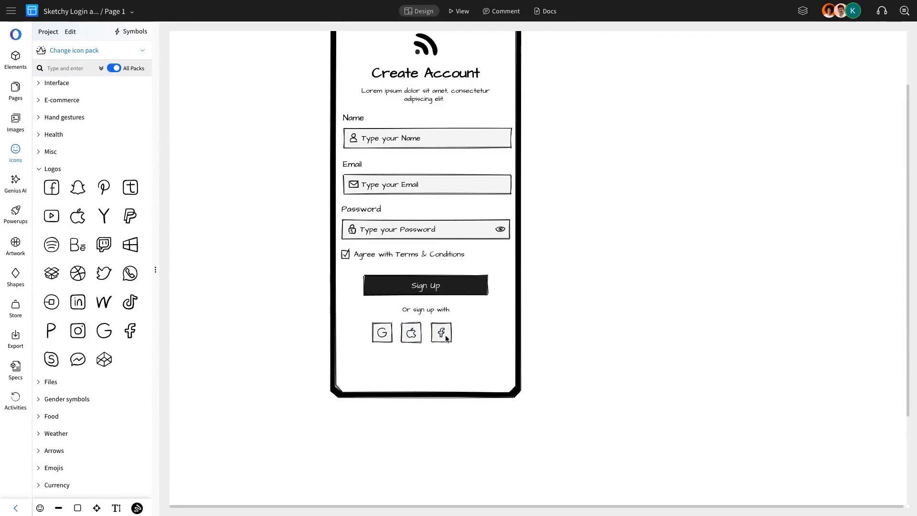
Move the Facebook tile slightly farther from the Apple tile and distribute all three logo tiles horizontally.
left_click_drag(449, 332, 449, 338)
left_click(414, 338, "shift")
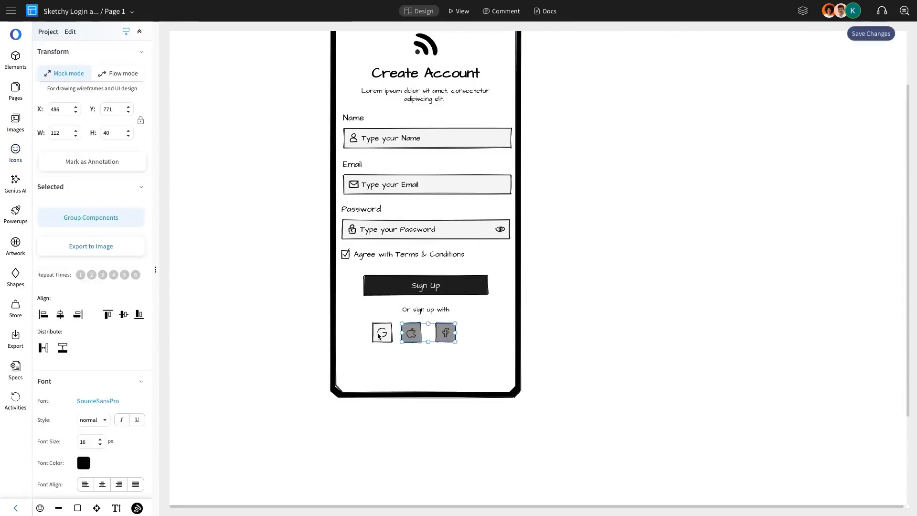
left_click(379, 337, "shift")
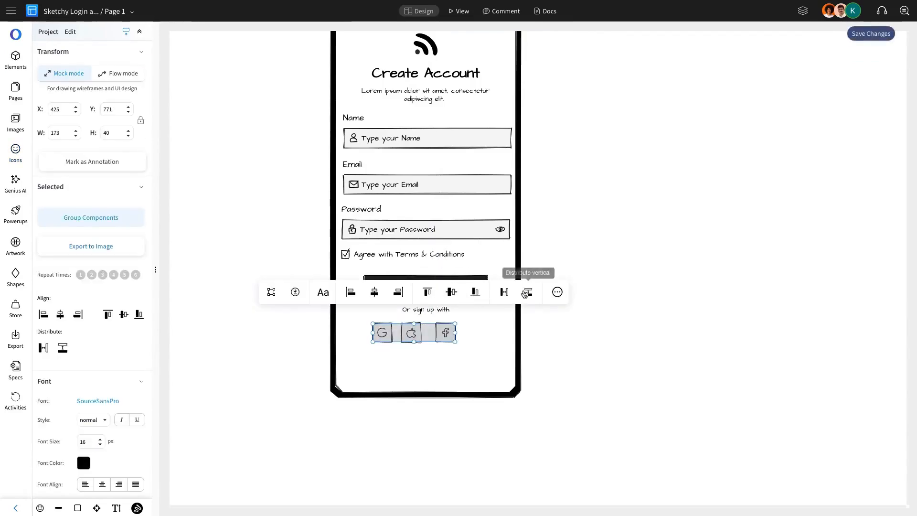
left_click(505, 292)
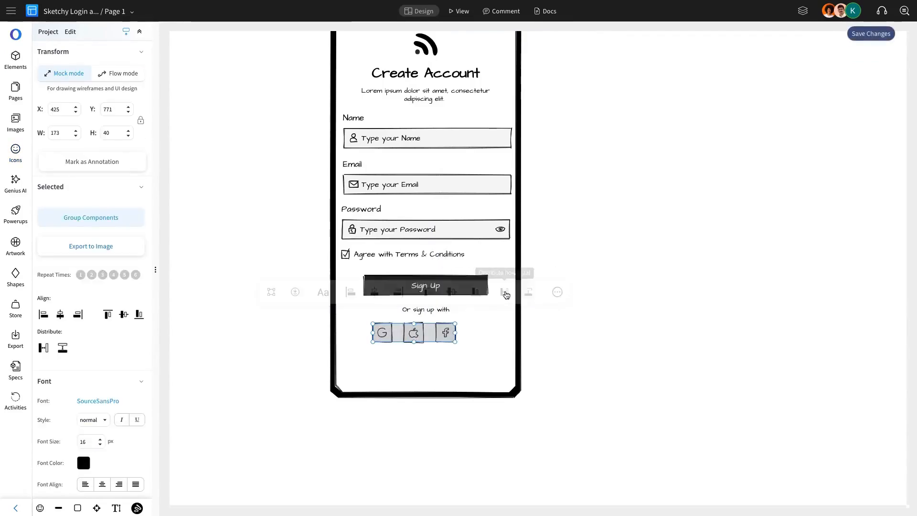
Group the three logo tiles and centre the group horizontally in the phone frame.
left_click(135, 218)
left_click(457, 373, "shift")
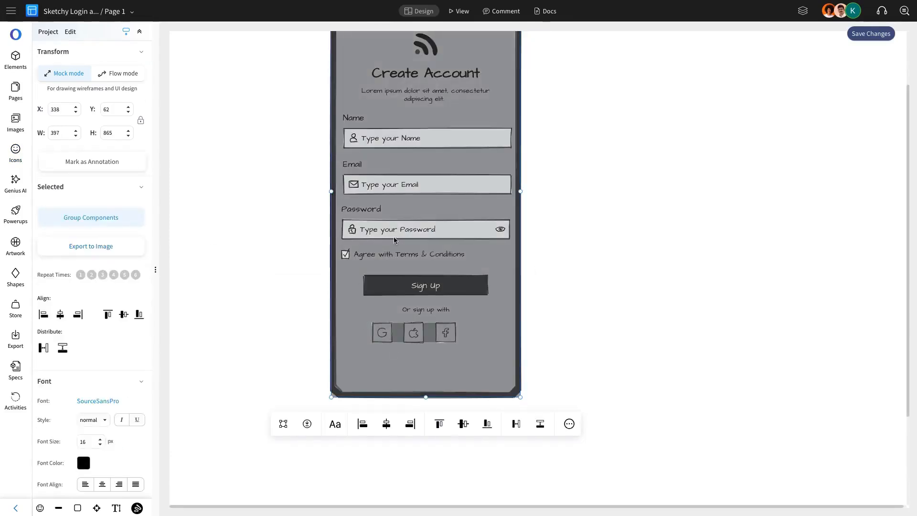
left_click(389, 431)
Duplicate the "Or sign up with" text below the logo tiles and widen the copy to about 210 px.
left_click(426, 332)
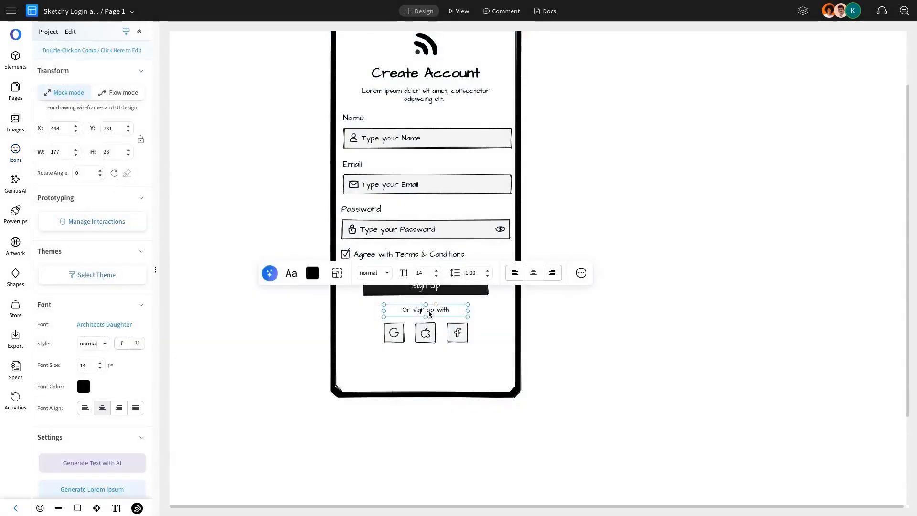
key("ctrl+c")
key("ctrl+v")
left_click_drag(439, 329, 475, 363)
Replace the duplicated text below the logo tiles with "Have an account? Sign In".
double_click(449, 363)
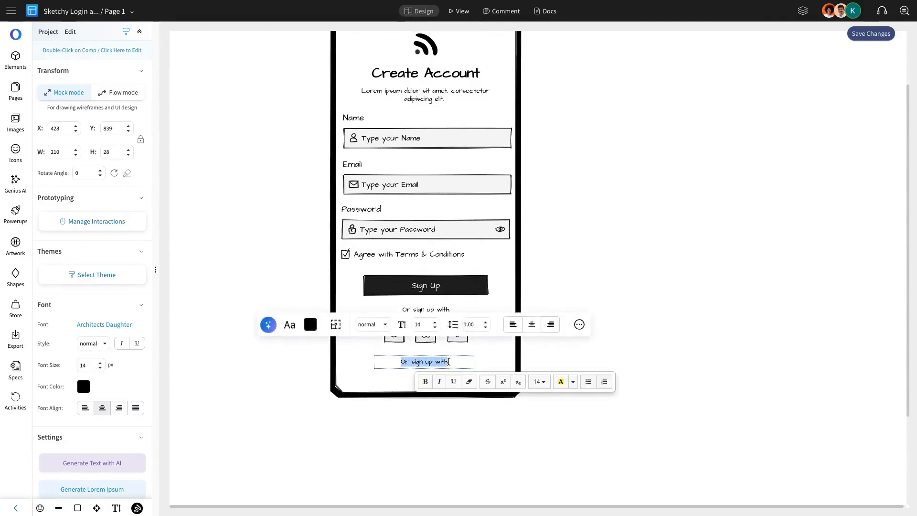
type("Ho")
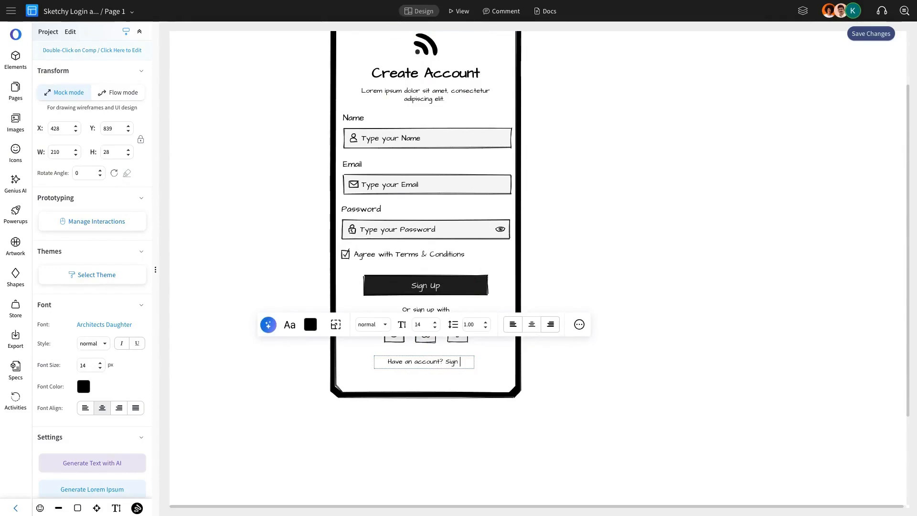
left_click(443, 362, "shift")
key("Escape")
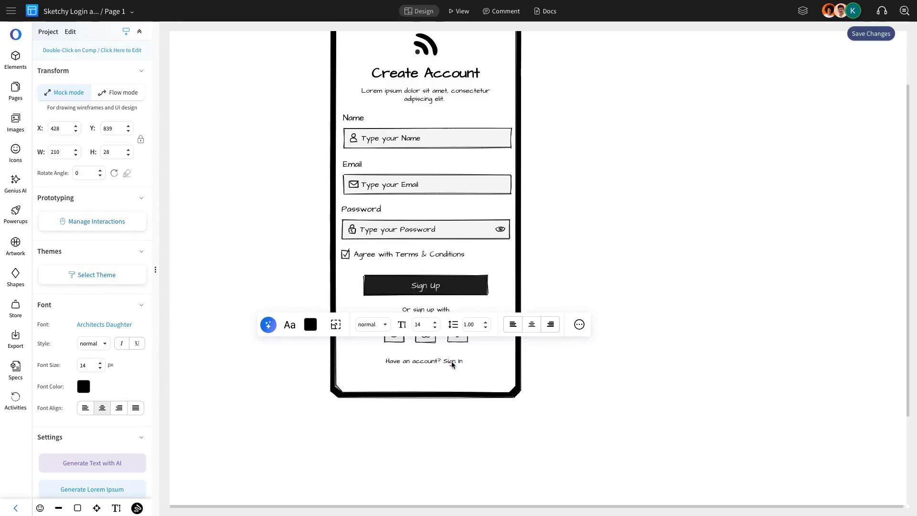
Set the font size of the "Have an account? Sign In" text to 16 px.
left_click(452, 365)
left_click(420, 327)
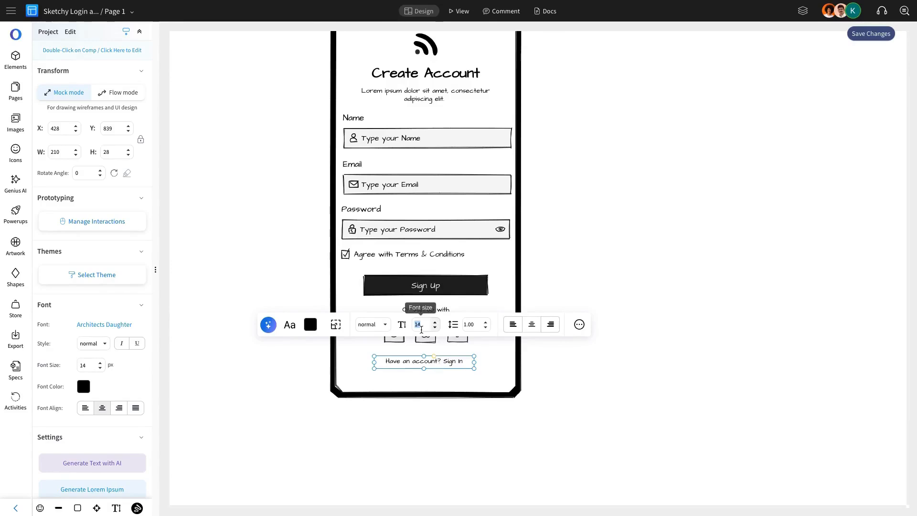
key("Return")
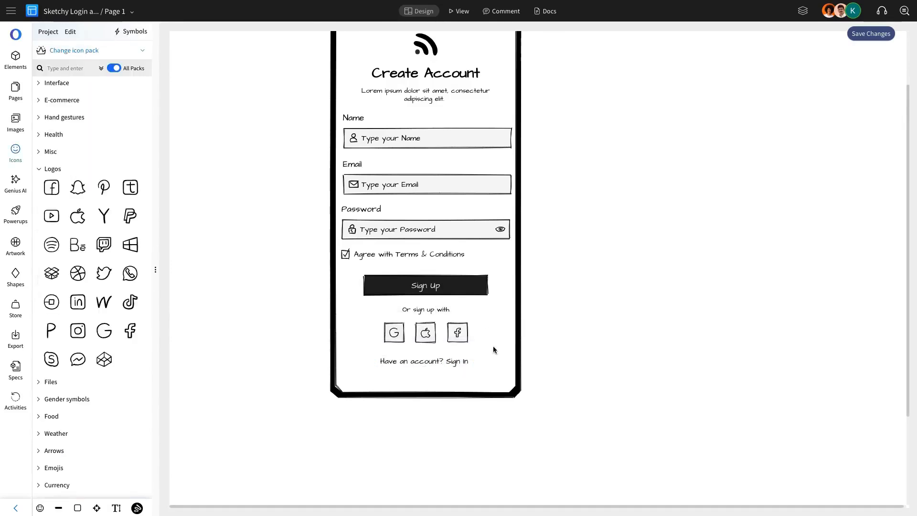
Make the words "Sign In" bold in the account line and move the line slightly closer to the logo tiles.
double_click(447, 365)
left_click_drag(446, 362, 470, 362)
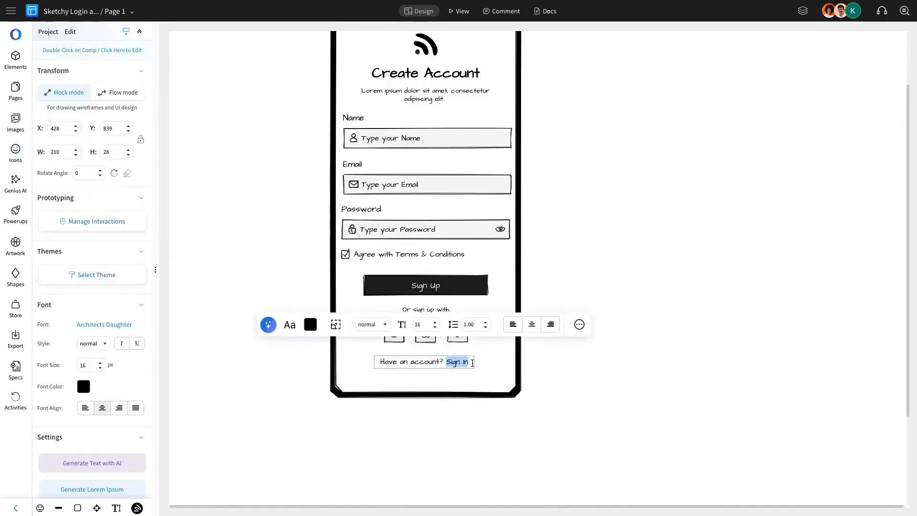
left_click(459, 382)
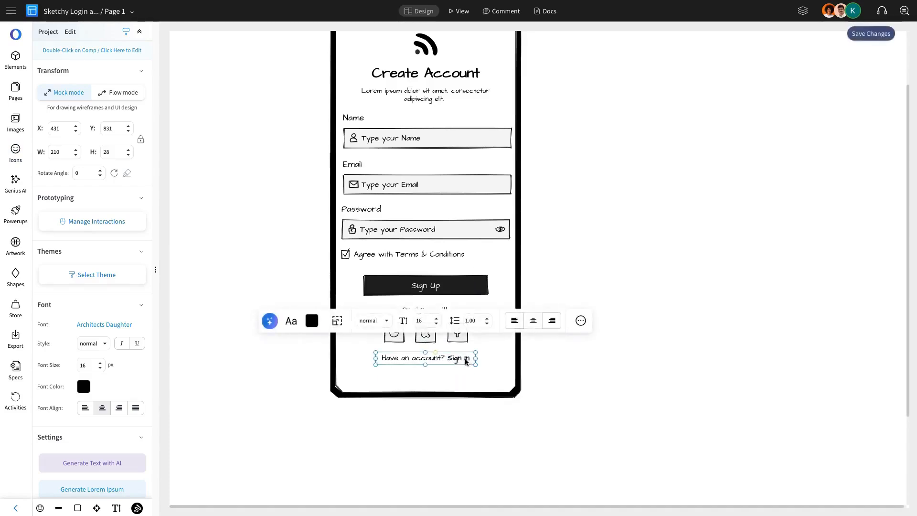
left_click_drag(465, 362, 465, 362)
Add a home indicator from the Sketchy Mobile navigation elements just inside the phone frame's lower edge.
scroll(558, 375, "up", 3)
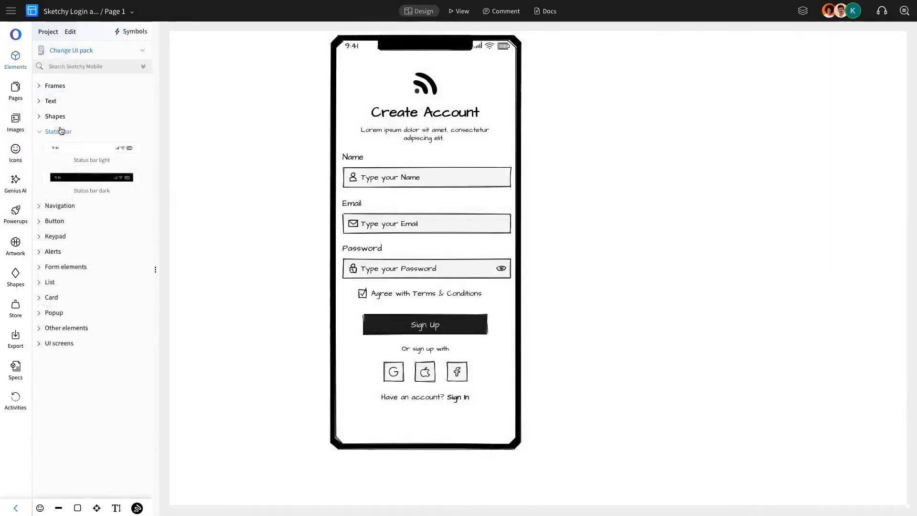
left_click(61, 131)
left_click(59, 147)
left_click_drag(68, 319, 385, 419)
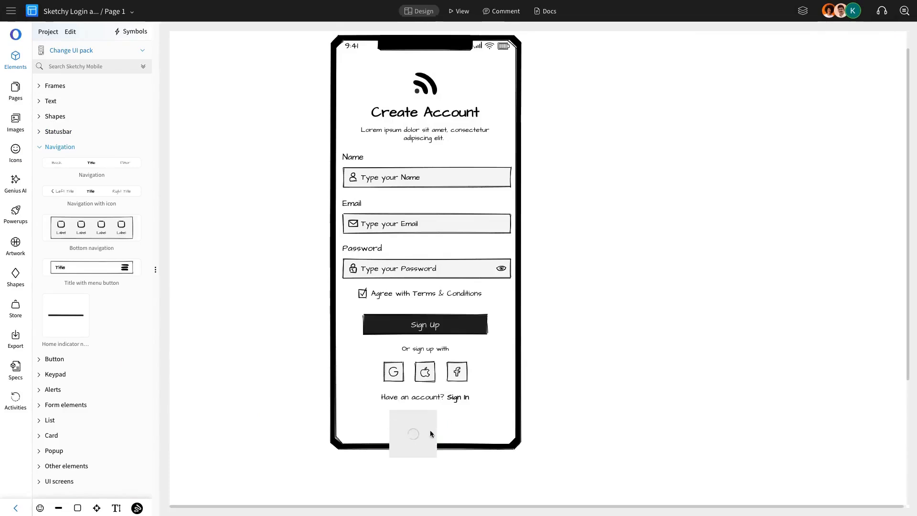
left_click_drag(433, 435, 416, 439)
Select all elements of the wireframe and align them on their horizontal centre.
key("ctrl+a")
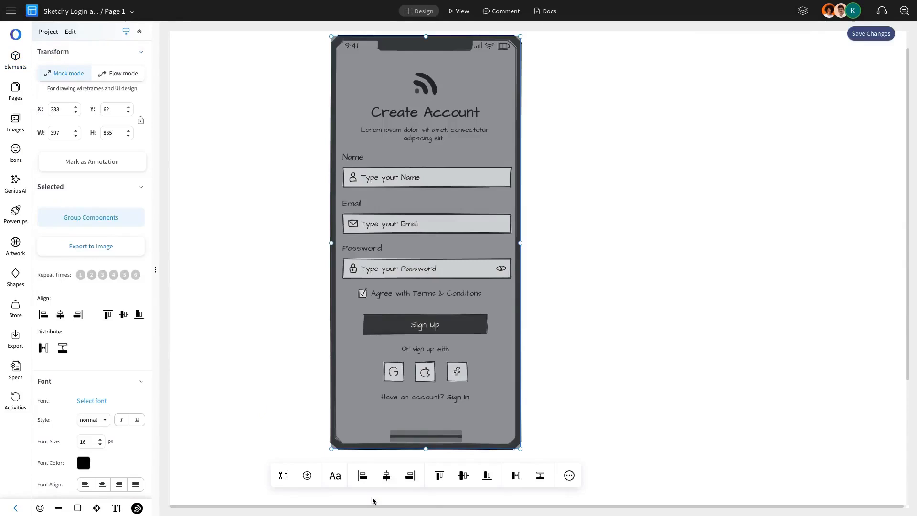
left_click(385, 475)
left_click(664, 304)
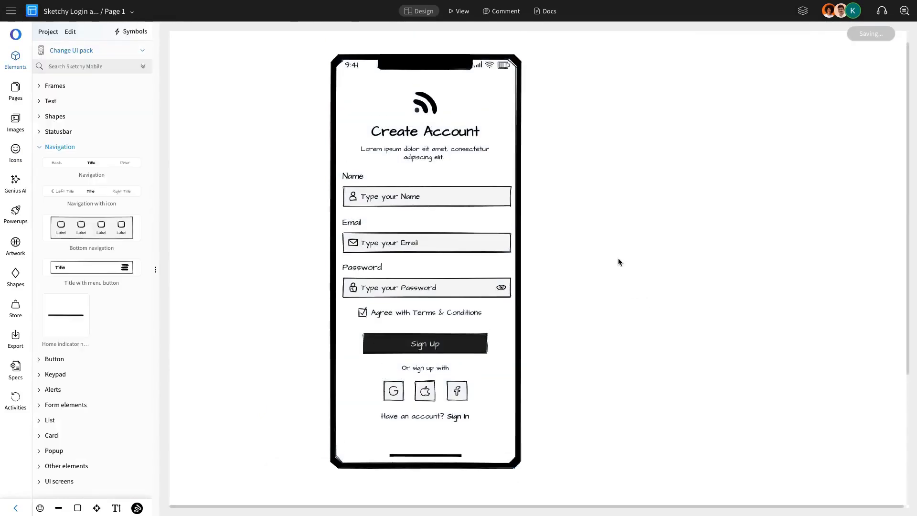
Group the whole Create Account wireframe and place a copy to its right at about X 790, Y 72.
left_click_drag(308, 31, 549, 414)
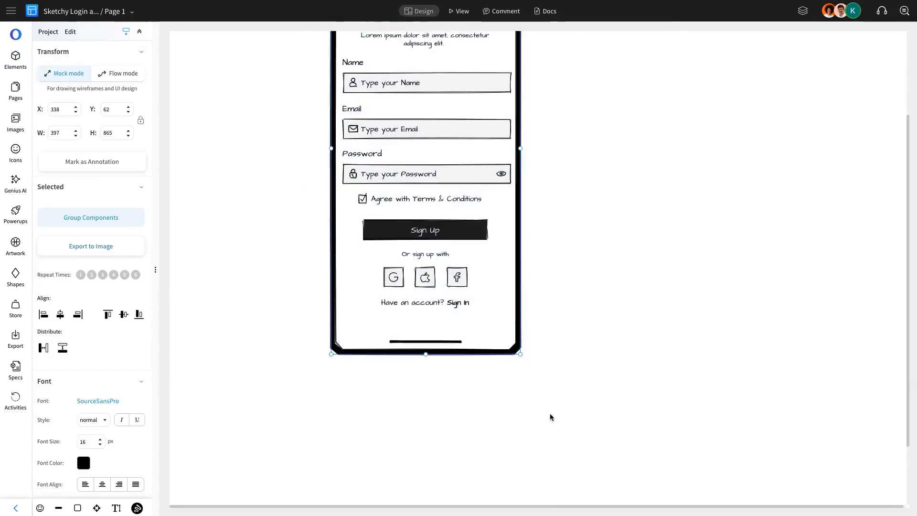
key("ctrl+g")
scroll(653, 269, "up", 2)
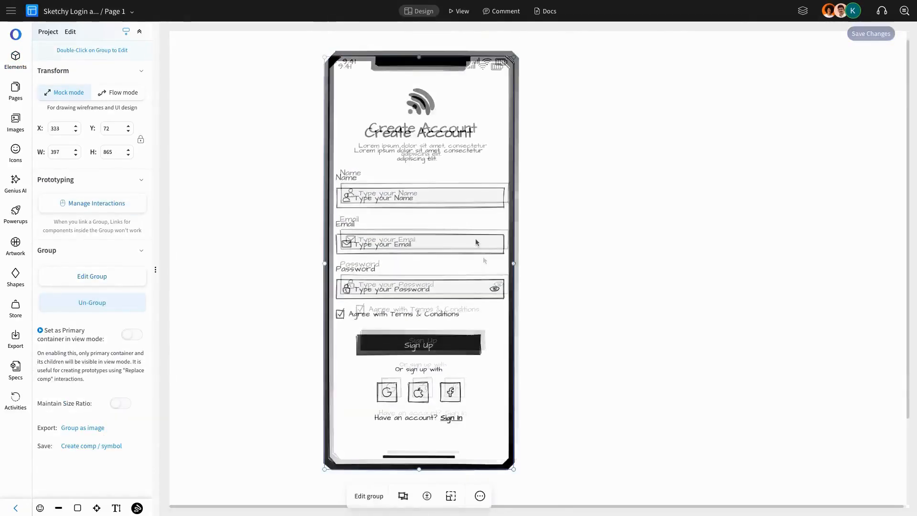
key("ctrl+v")
left_click_drag(475, 247, 669, 243)
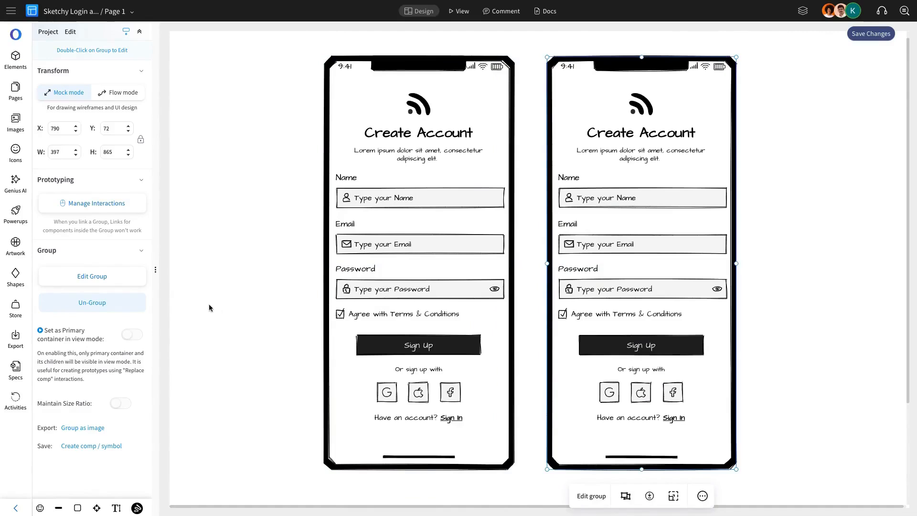
Ungroup the copied wireframe and change its heading to "Sign In".
left_click(92, 302)
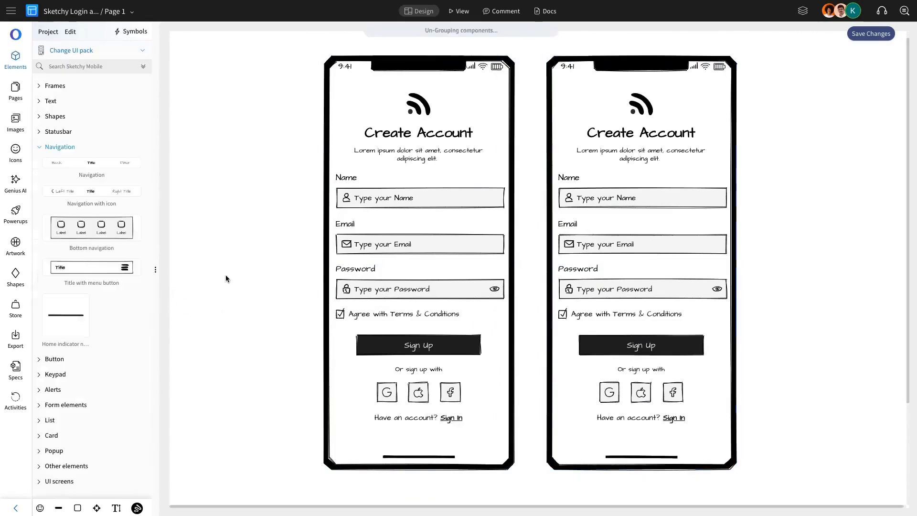
left_click(644, 135)
double_click(663, 130)
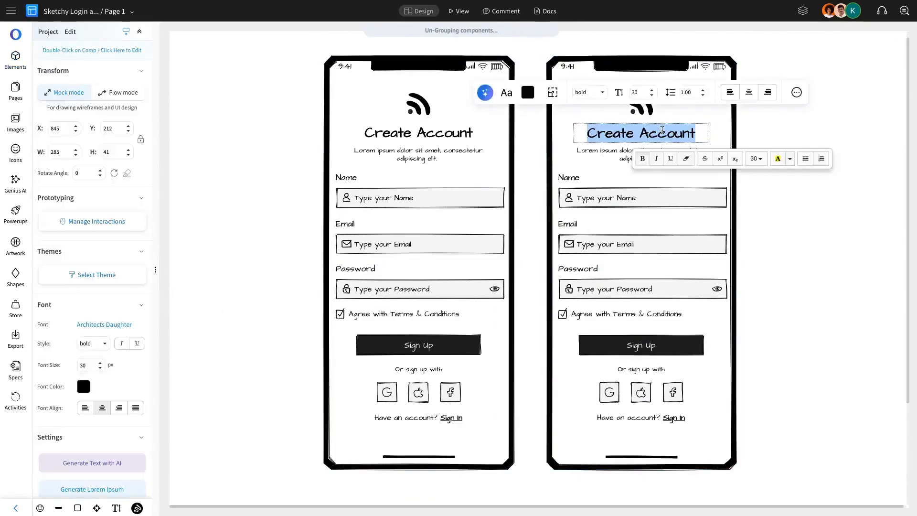
type("Sign")
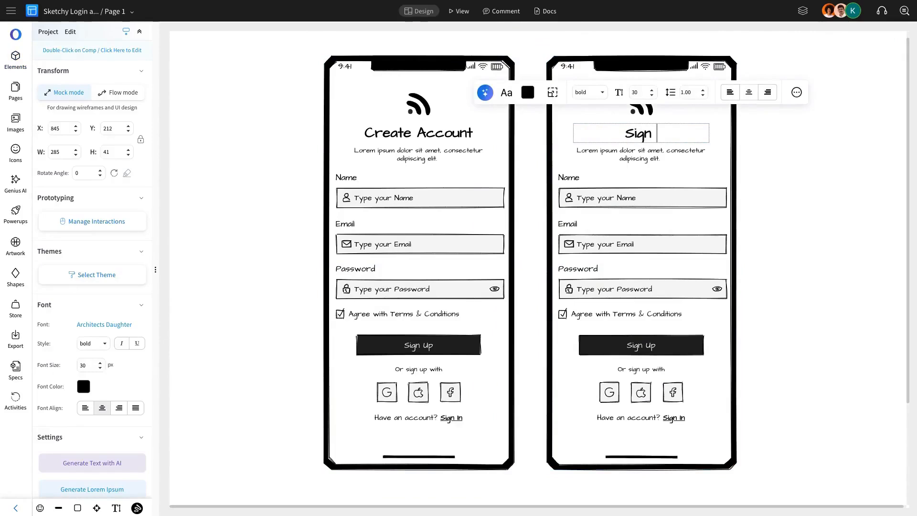
type(" In")
key("Escape")
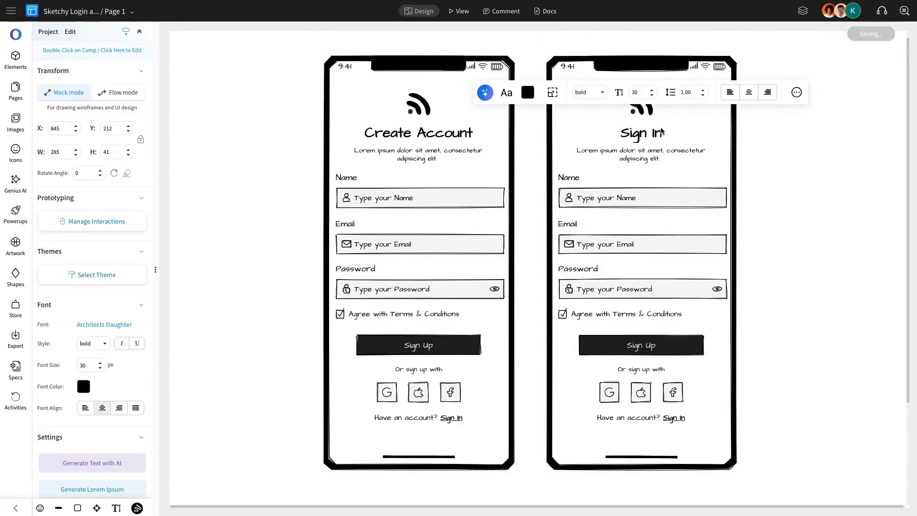
Delete the Name field from the Sign In wireframe and move the Email and Password fields up into its place.
left_click(606, 195)
key("Delete")
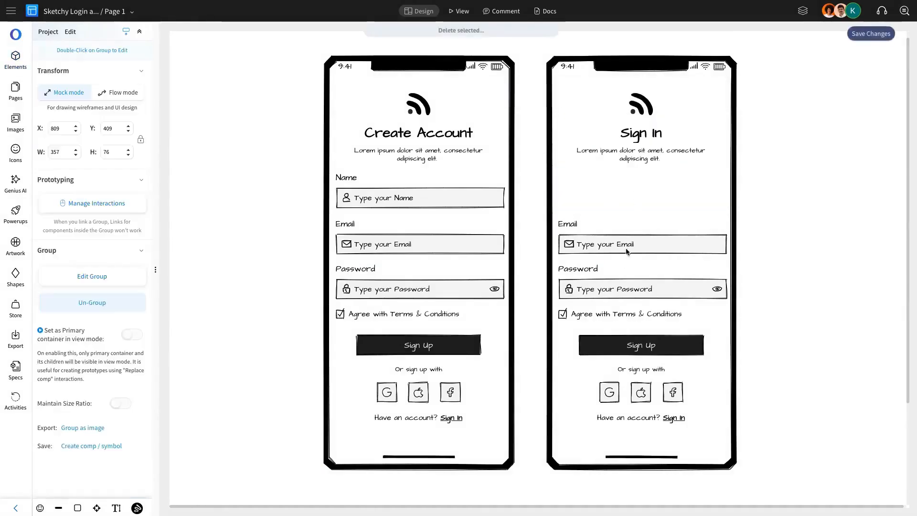
left_click(637, 261, "shift")
left_click_drag(635, 243, 635, 200)
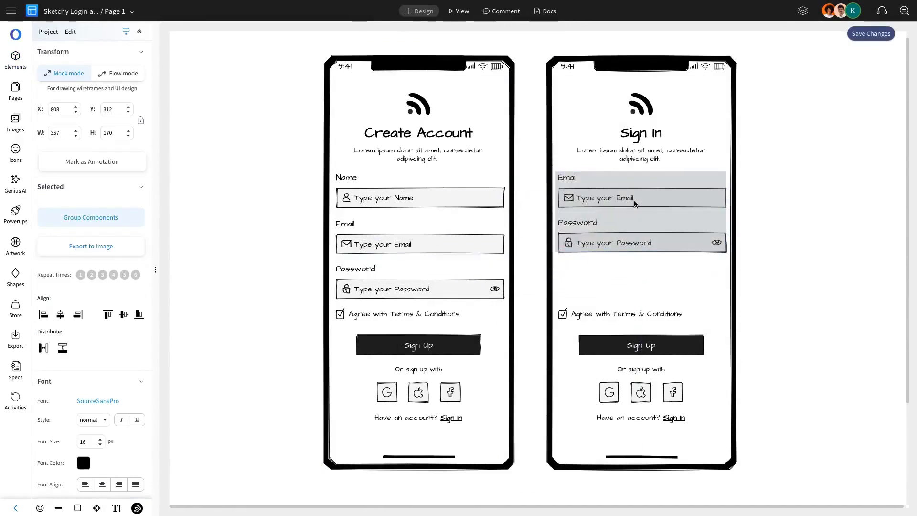
left_click(640, 281)
Move the check box directly below the Sign In wireframe's Password field, relabel it "Remember Me" and narrow it to about 147 px.
left_click_drag(621, 314, 621, 262)
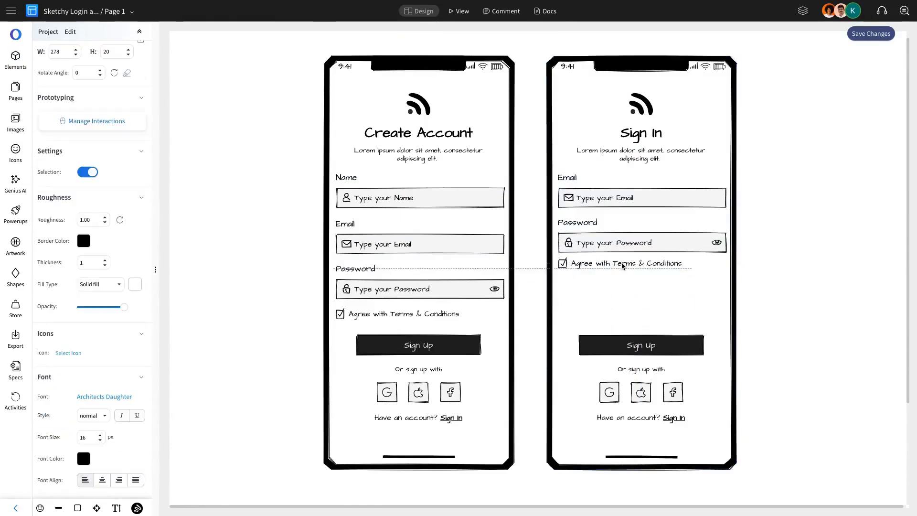
double_click(621, 262)
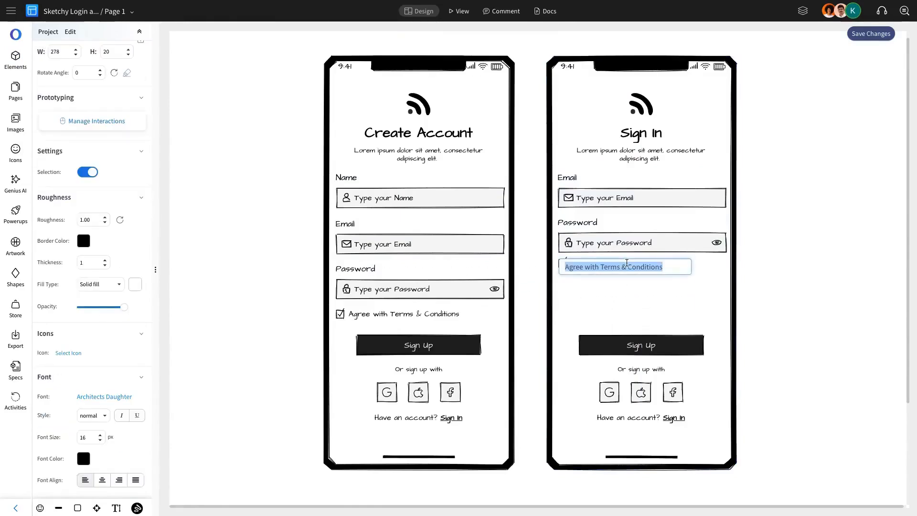
type("Remember Me")
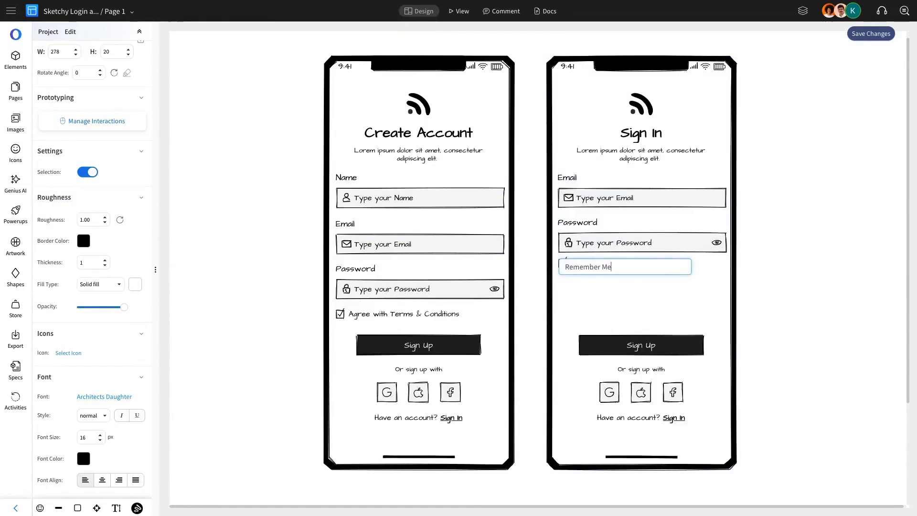
key("Escape")
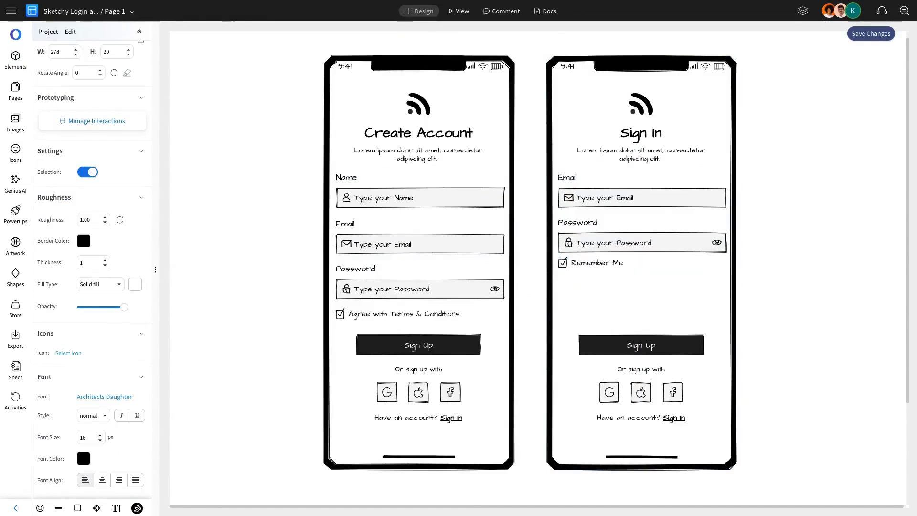
left_click(626, 266)
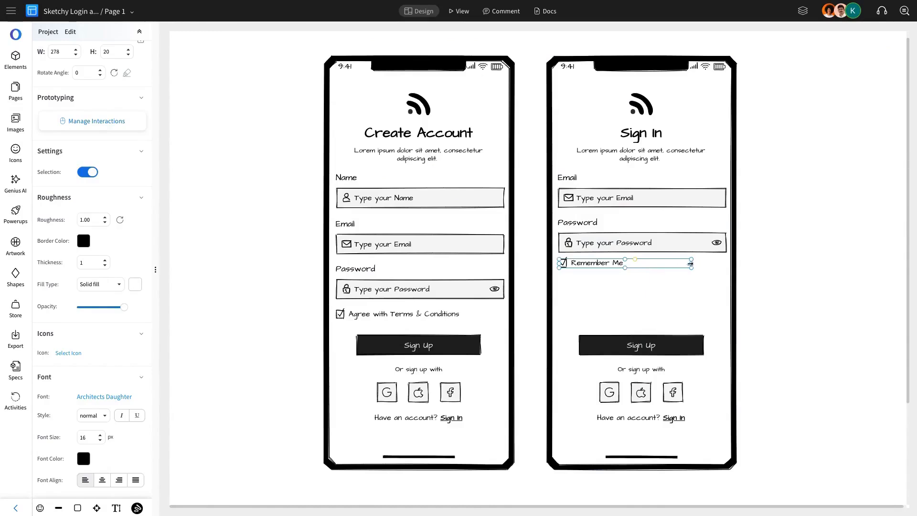
left_click_drag(691, 263, 631, 265)
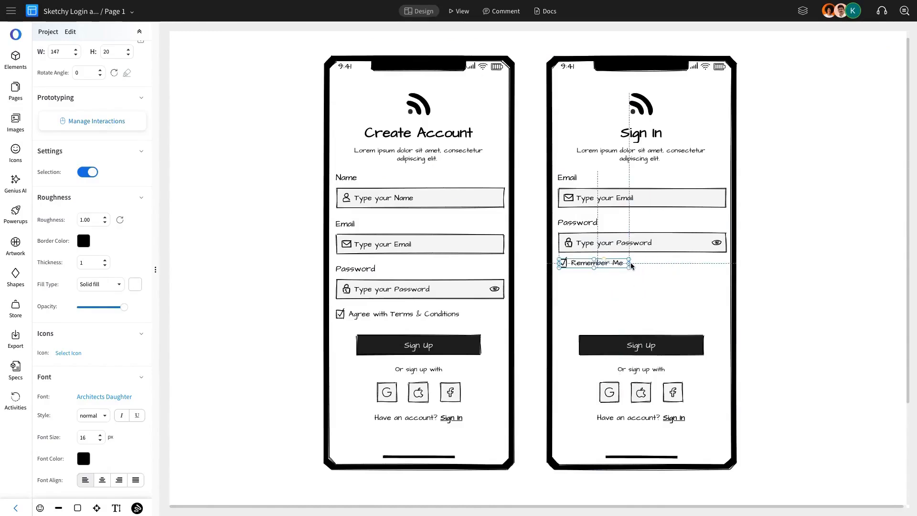
Duplicate the "Or sign up with" text, place the copy above the Sign In wireframe's button and right-align its text.
left_click(641, 369)
key("ctrl+c")
key("ctrl+v")
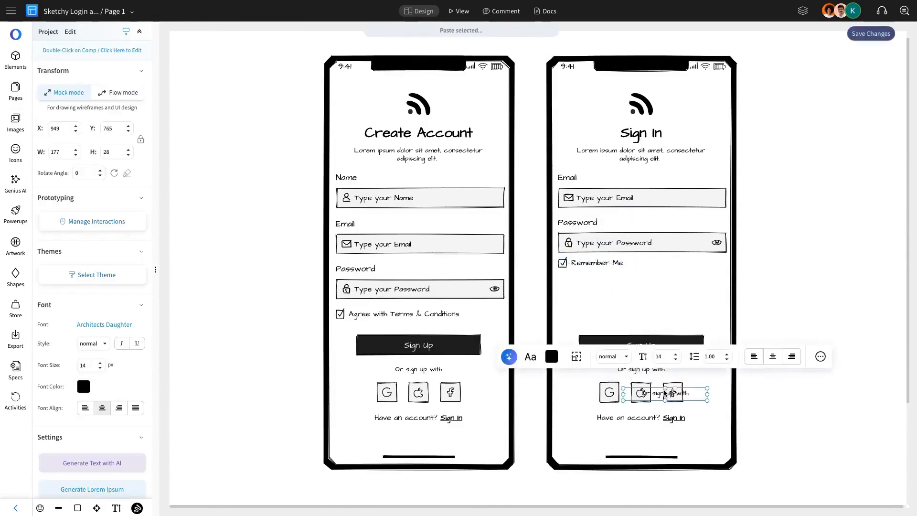
left_click_drag(665, 395, 670, 300)
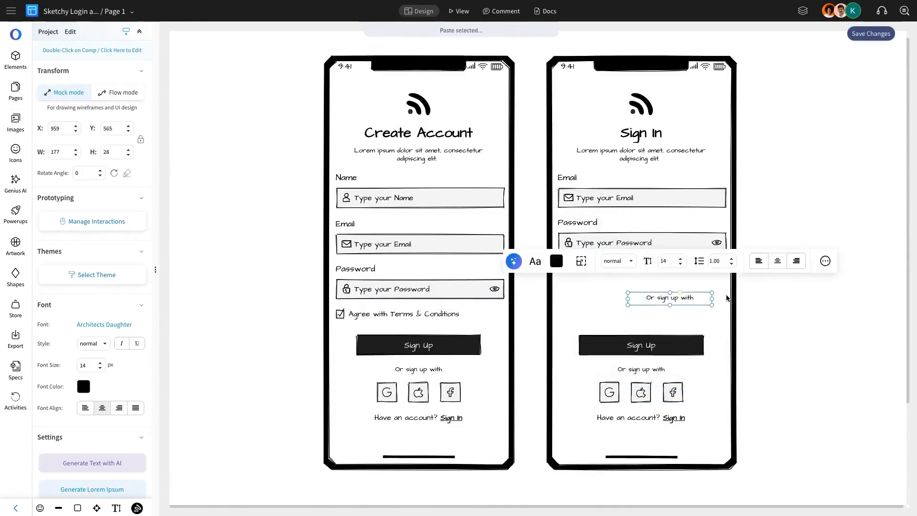
left_click(797, 261)
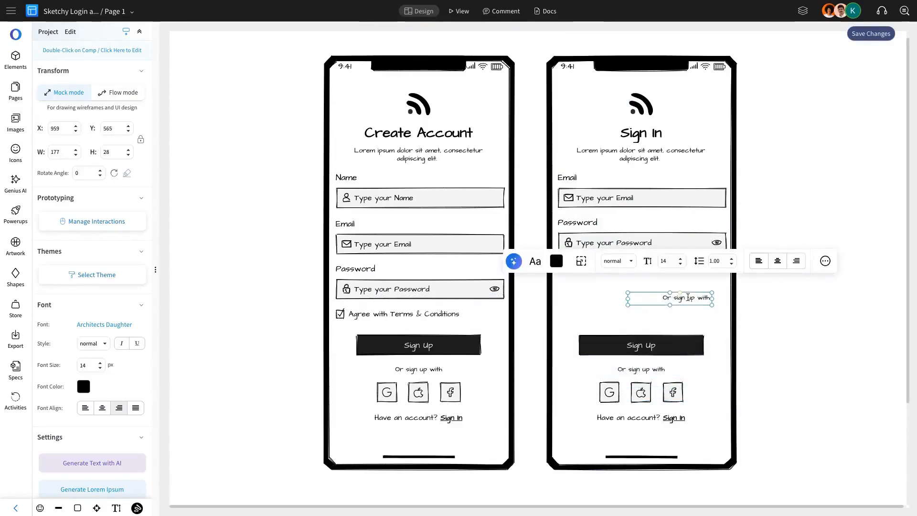
Replace the copied text with "Forgot Password?", narrow it to about 139 px and place it beside the "Remember Me" check box.
double_click(688, 298)
type("Forgot Password?")
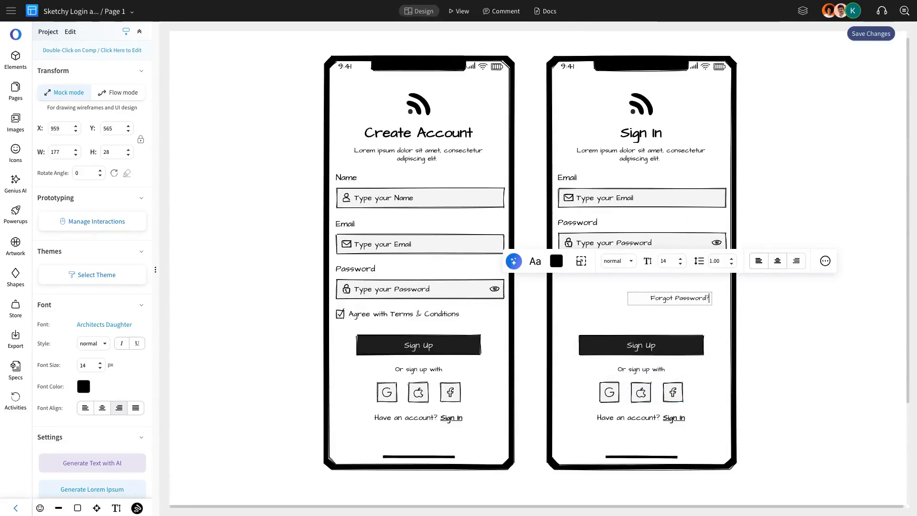
key("Escape")
left_click_drag(630, 300, 681, 265)
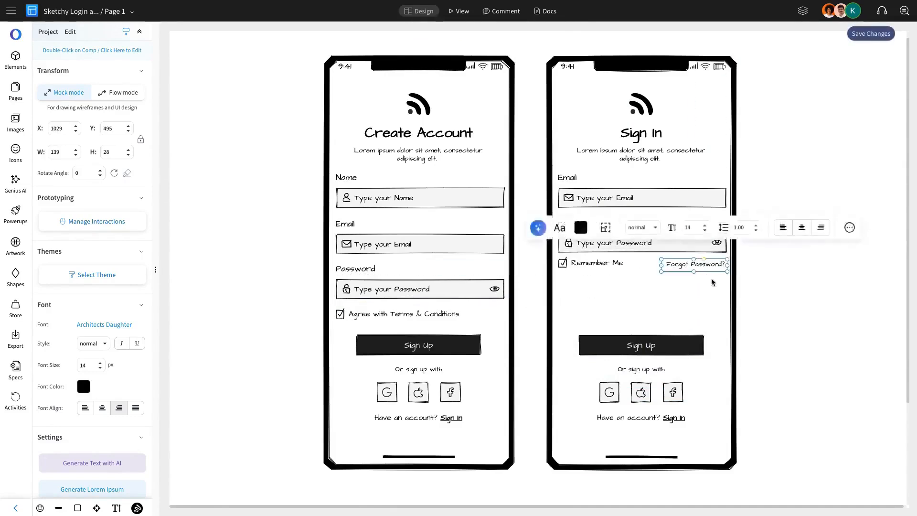
left_click(710, 277)
Move the Sign In wireframe's button up below the "Remember Me" row to about Y 547 and relabel it "Sign In".
left_click_drag(649, 349, 651, 302)
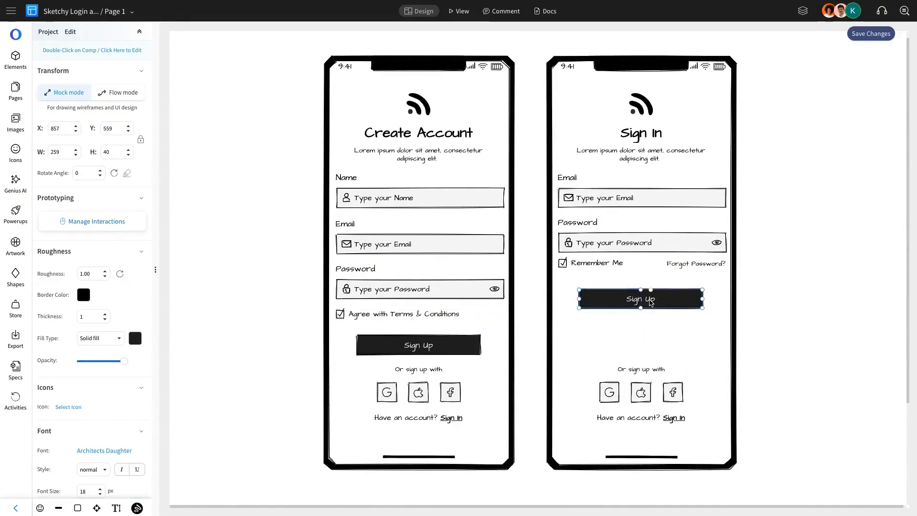
double_click(650, 299)
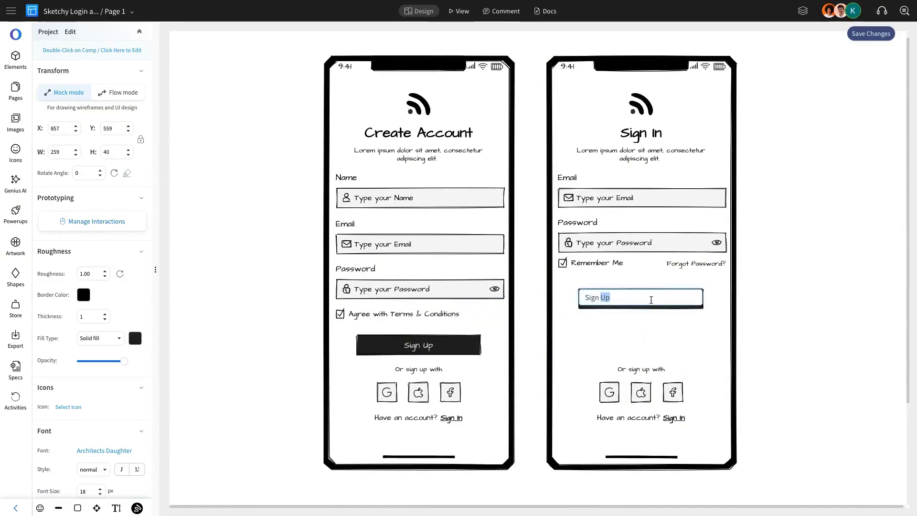
type("In")
key("Escape")
left_click_drag(651, 300, 651, 298)
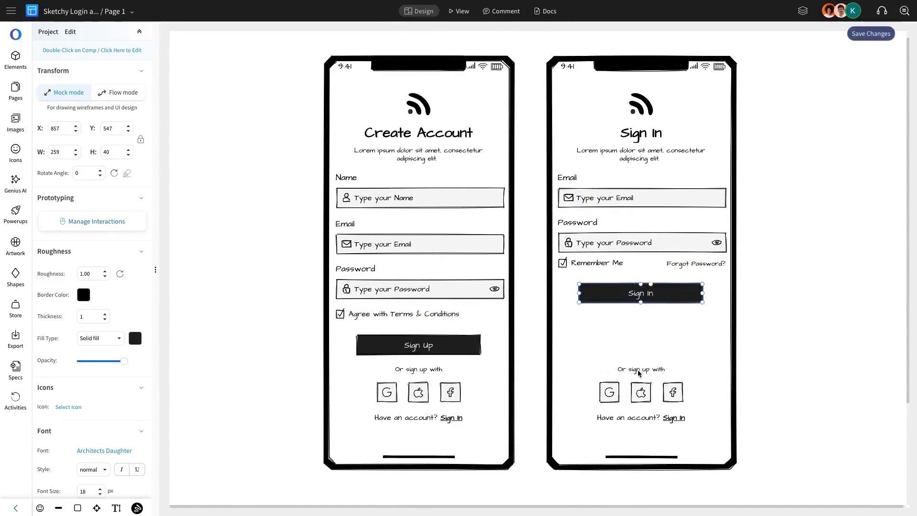
Move the "Or sign up with" text, logo tiles and account line up together to just below the Sign In button.
left_click(640, 371)
left_click(640, 400, "shift")
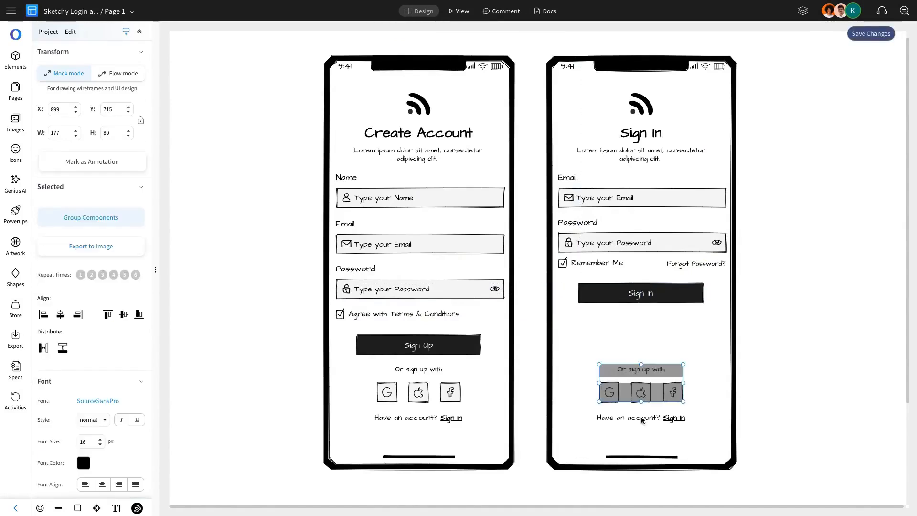
left_click(641, 418, "shift")
left_click_drag(641, 373, 641, 343)
Change the text above the logo tiles to "Or sign in with" and the account line to "Don't have an account? Sign Up".
left_click(645, 318)
double_click(644, 317)
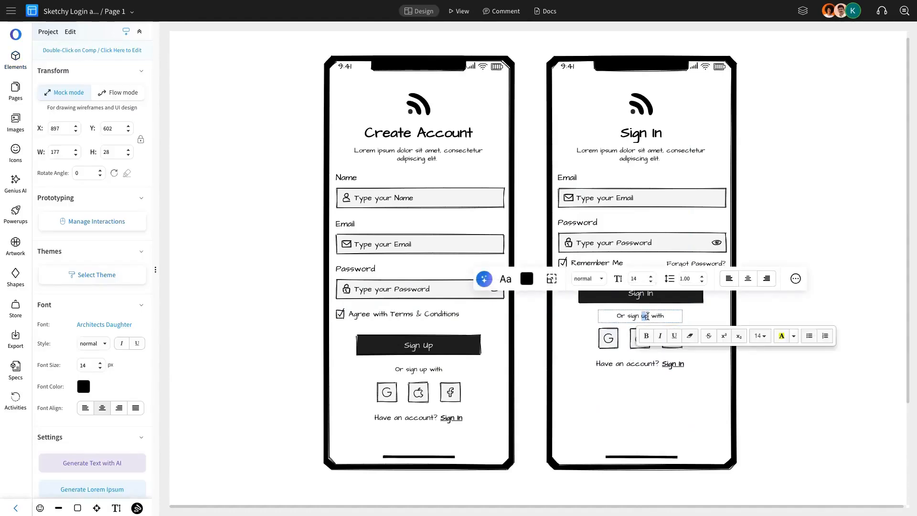
type("in")
key("Escape")
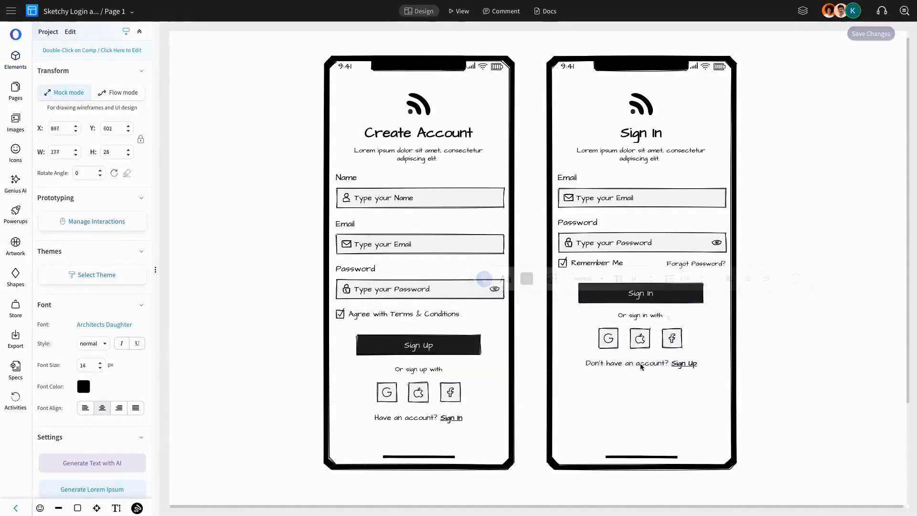
left_click(825, 324)
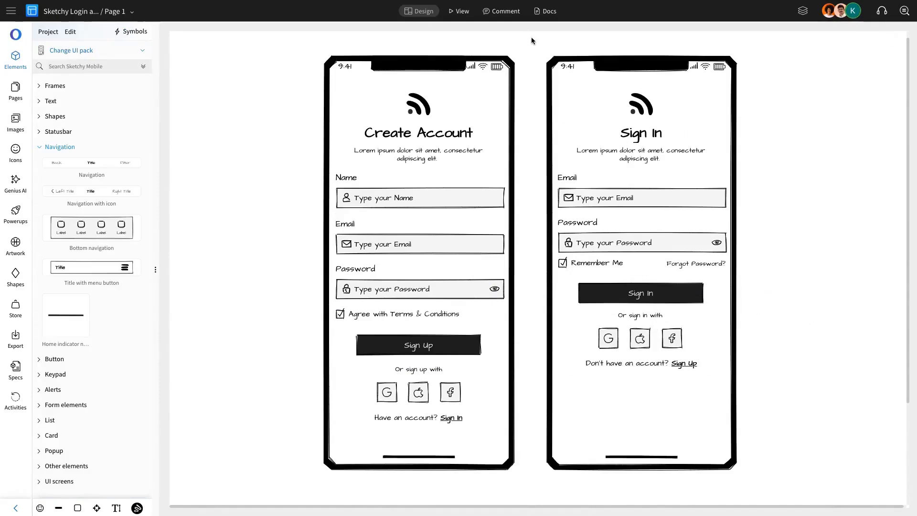
Select the Create Account and Sign In wireframes and align them on their vertical middle.
left_click_drag(531, 36, 801, 363)
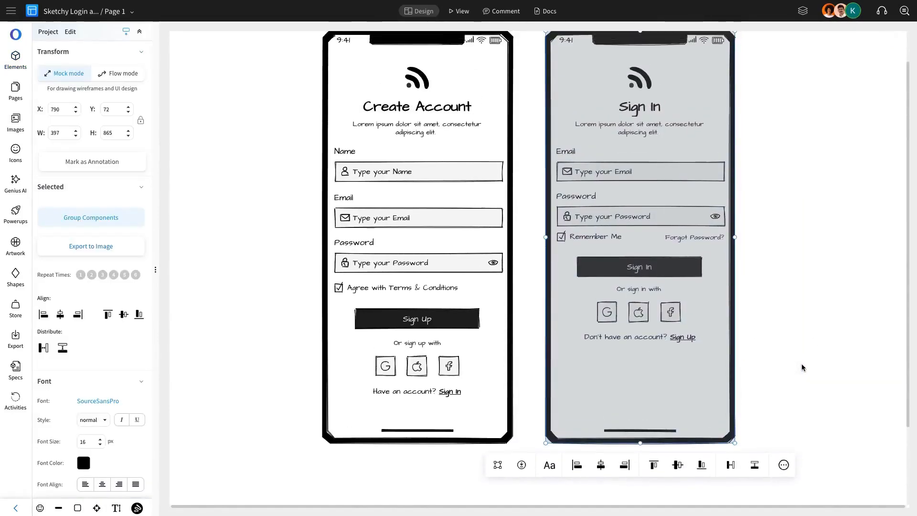
scroll(802, 363, "up", 2)
left_click(799, 363)
key("ctrl+a")
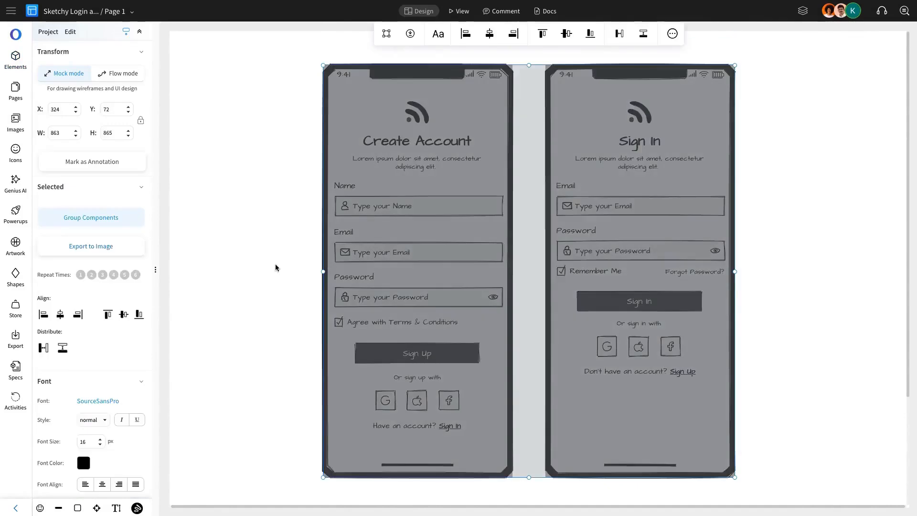
left_click(126, 317)
left_click(875, 173)
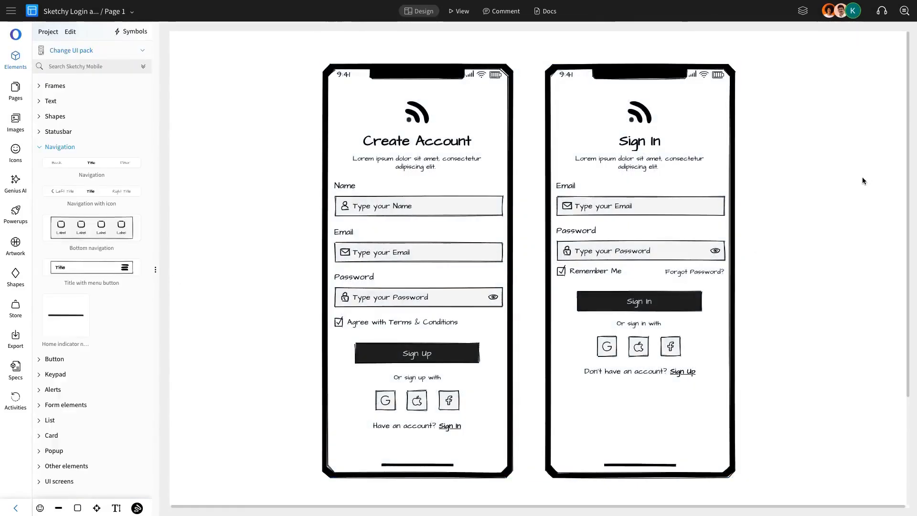